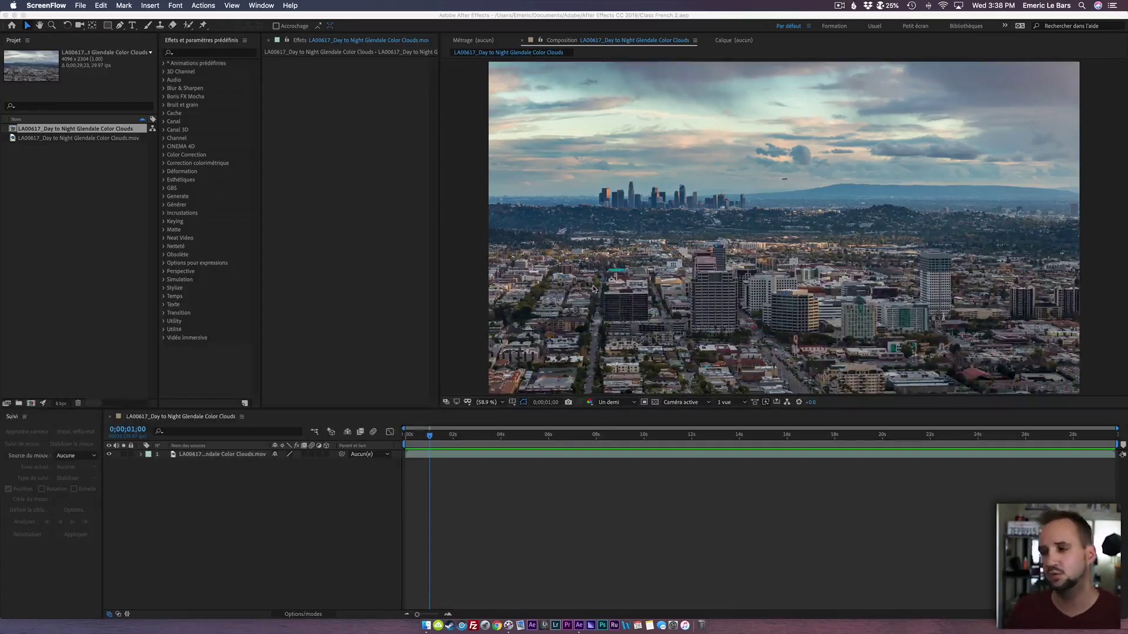
Examine the clouds up close from about 0;00;13;12 onward, magnifying the sky to 200% and playing the footage
{"action": "left_click", "coordinate": [728, 463]}
{"action": "left_click", "coordinate": [726, 434]}
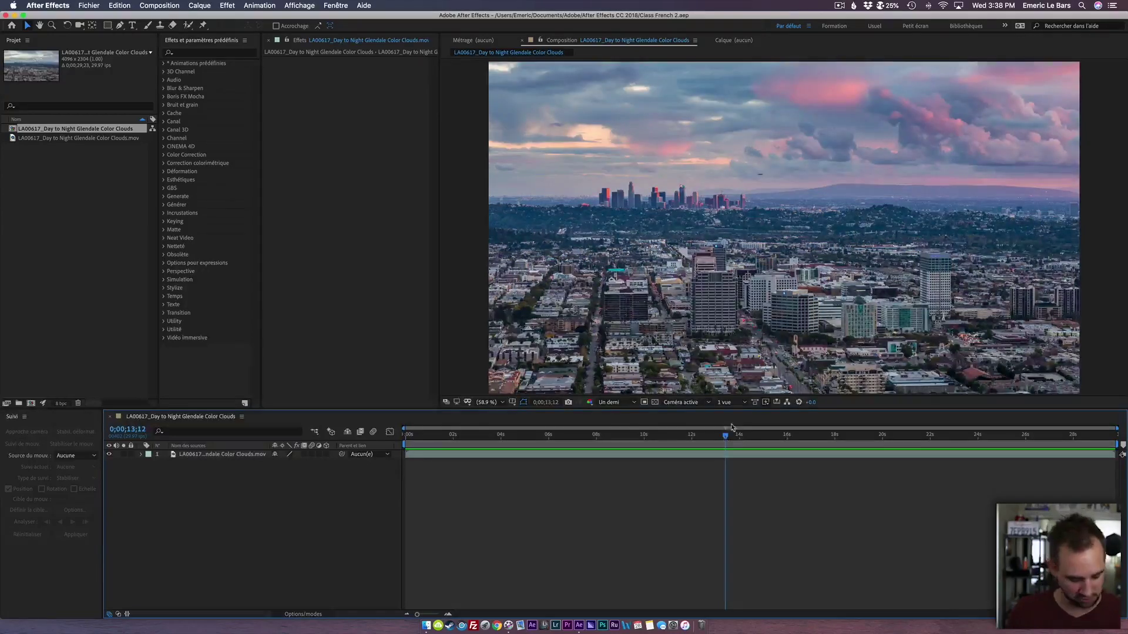
{"action": "key", "text": "z"}
{"action": "left_click", "coordinate": [922, 141]}
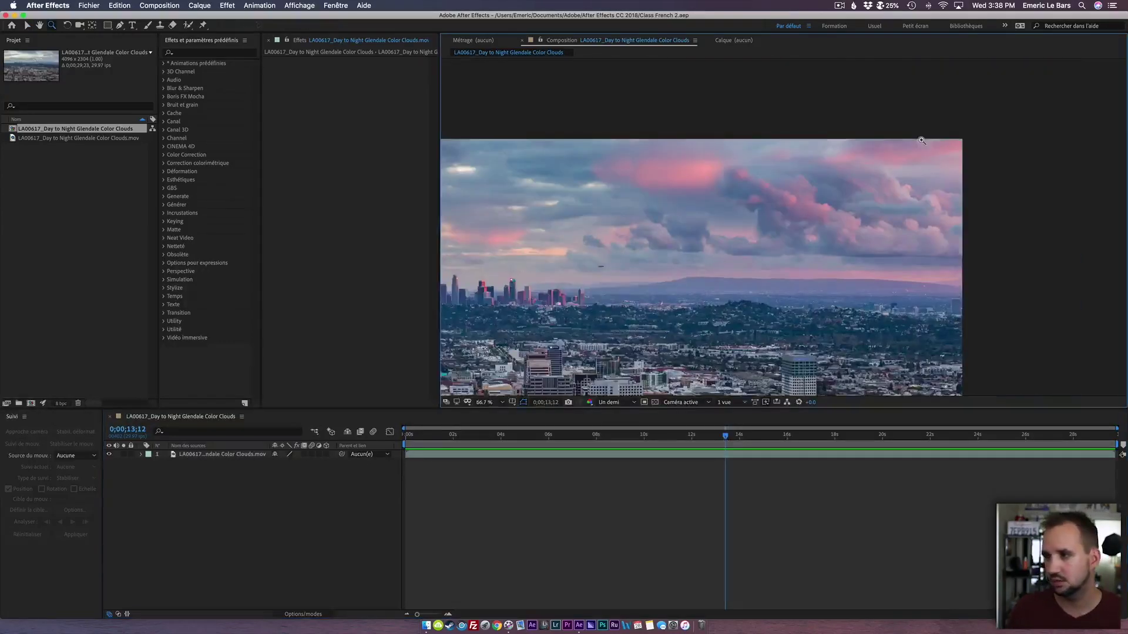
{"action": "left_click", "coordinate": [771, 251]}
{"action": "left_click", "coordinate": [771, 251]}
{"action": "left_click_drag", "start_coordinate": [924, 174], "coordinate": [844, 297]}
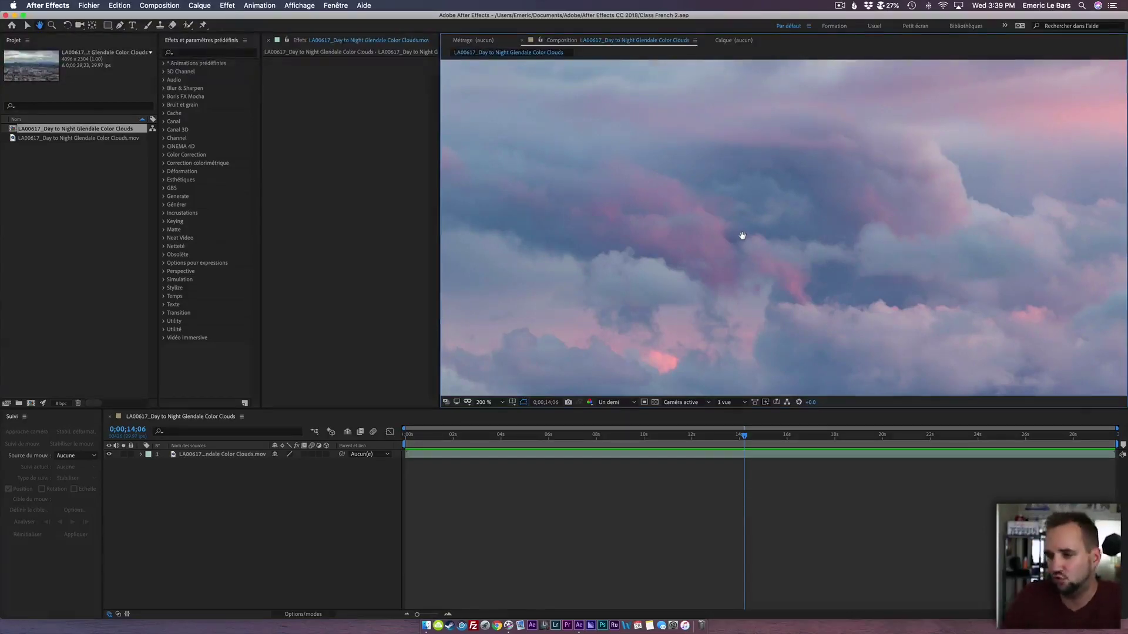
{"action": "key", "text": "space"}
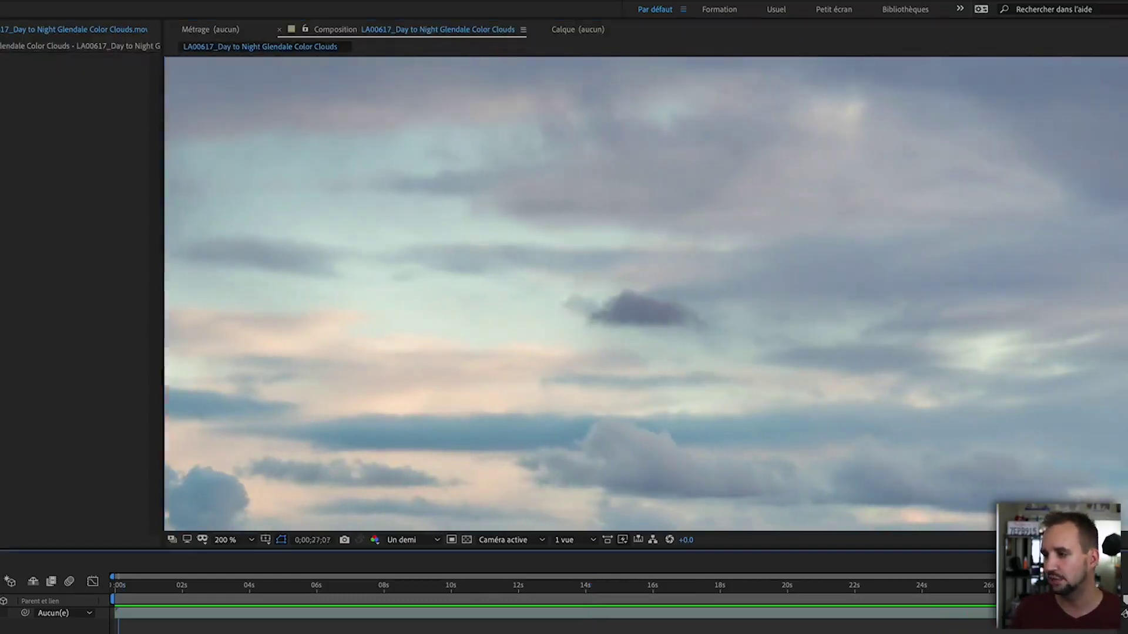
Go to about 0;00;25;25 and duplicate the footage layer
{"action": "left_click", "coordinate": [991, 587]}
{"action": "left_click_drag", "start_coordinate": [991, 587], "coordinate": [985, 592]}
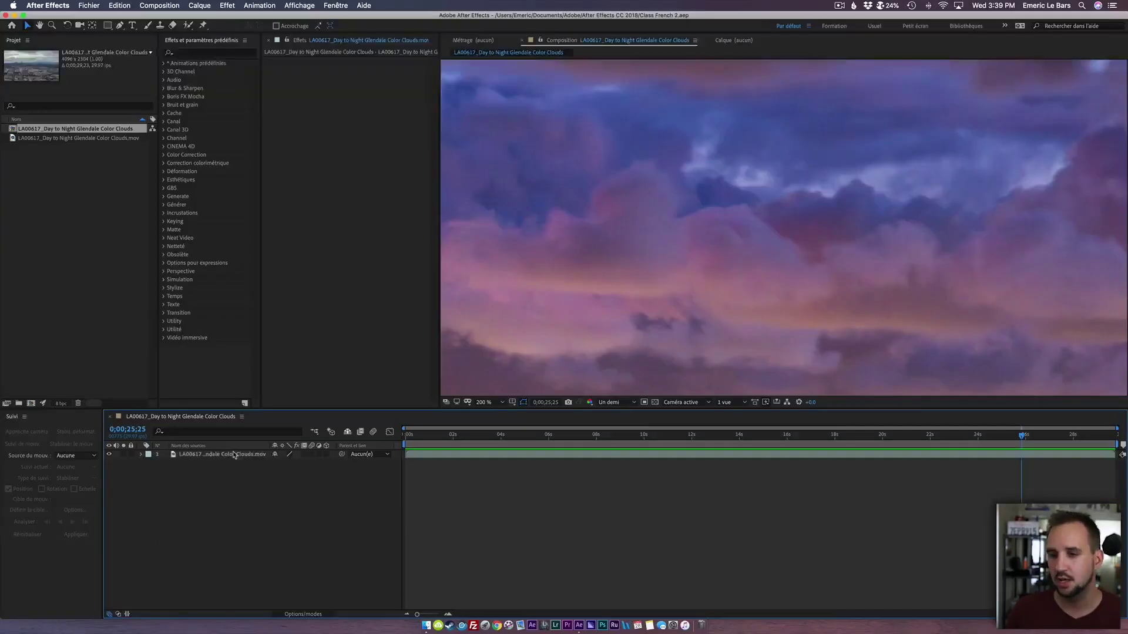
{"action": "left_click", "coordinate": [235, 454]}
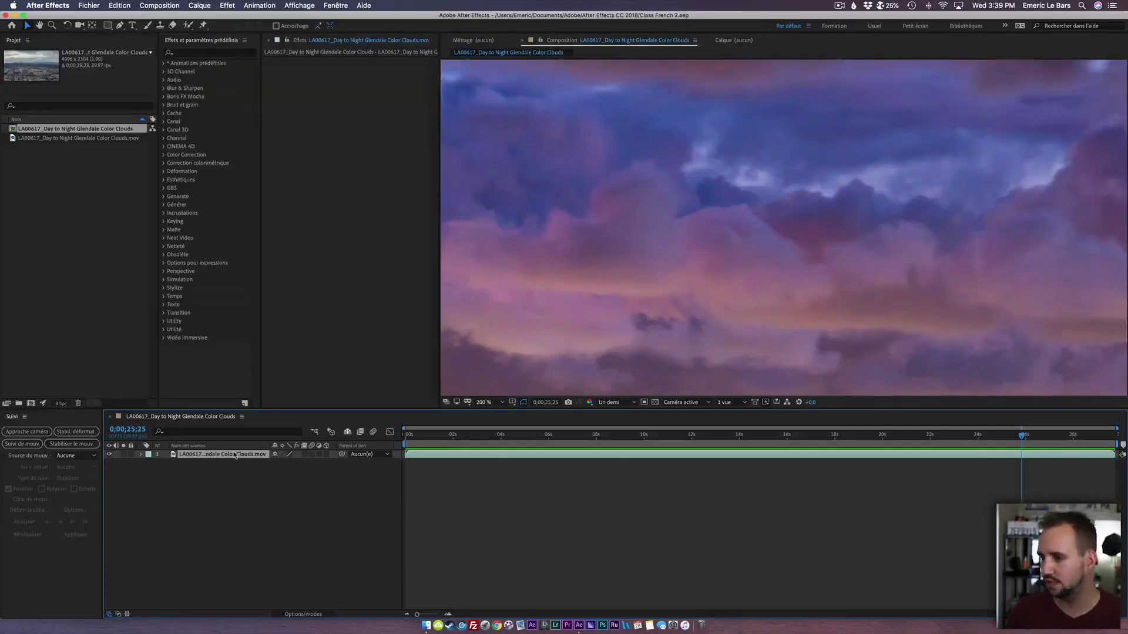
{"action": "key", "text": "super+d"}
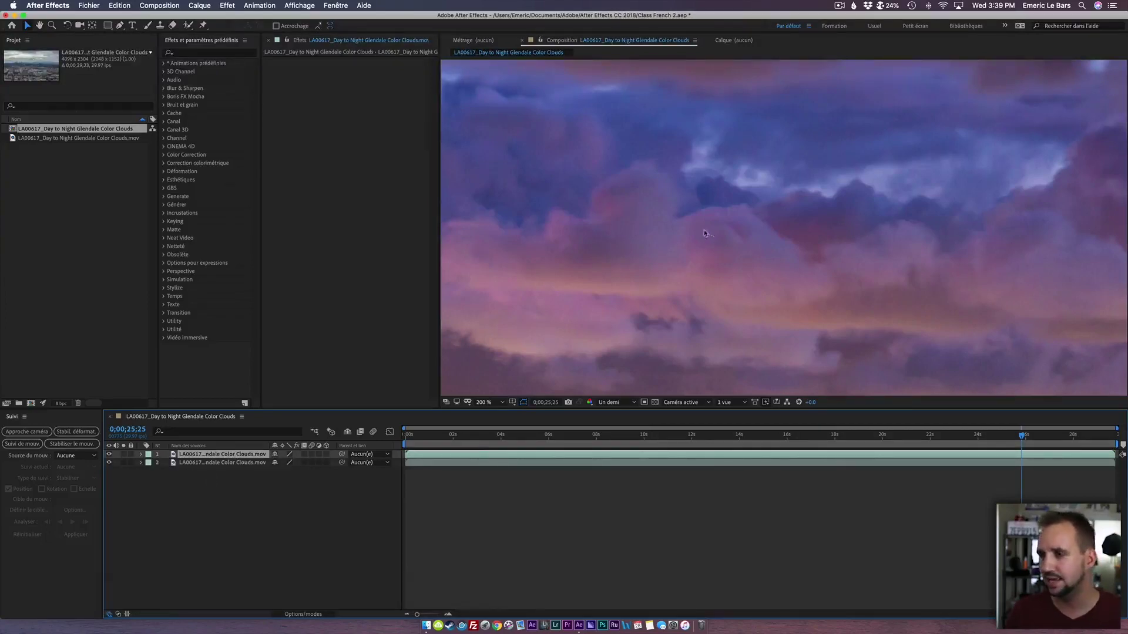
At 0;00;25;27, draw a small closed mask with the Pen tool around a patch of cloud on the duplicate layer
{"action": "key", "text": "space"}
{"action": "left_click_drag", "start_coordinate": [712, 231], "coordinate": [766, 241]}
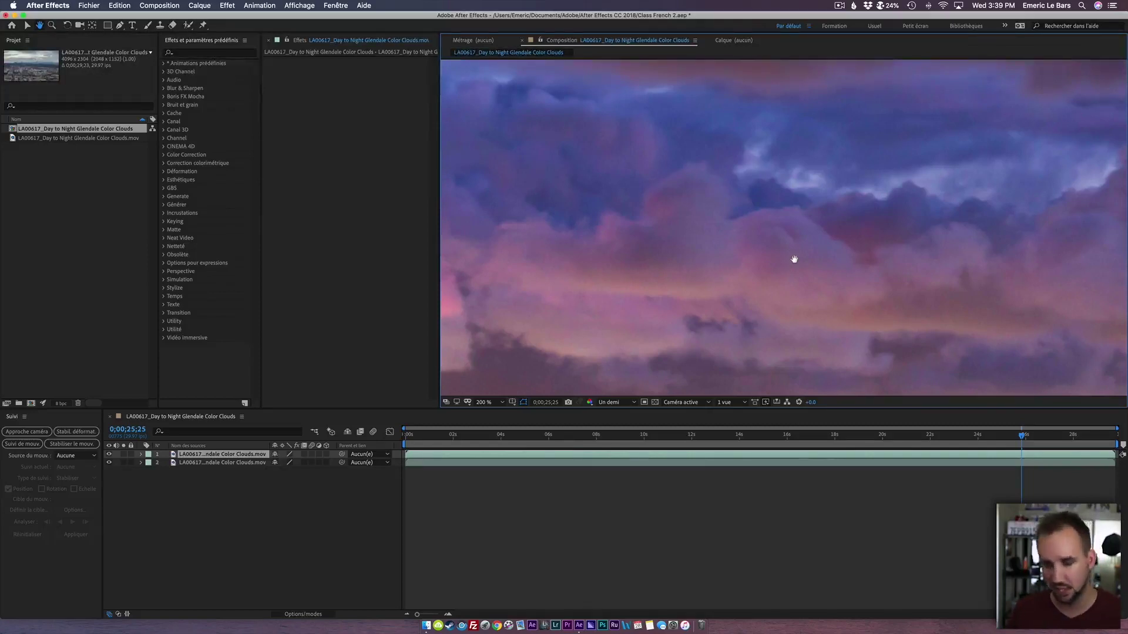
{"action": "key", "text": "g"}
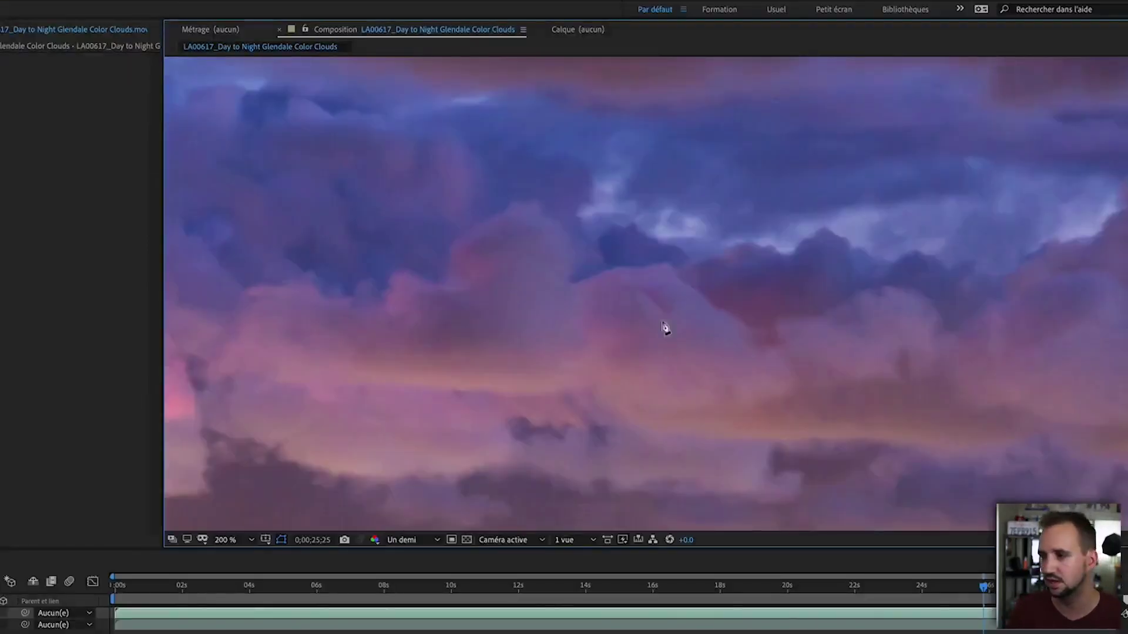
{"action": "left_click_drag", "start_coordinate": [983, 587], "coordinate": [987, 586]}
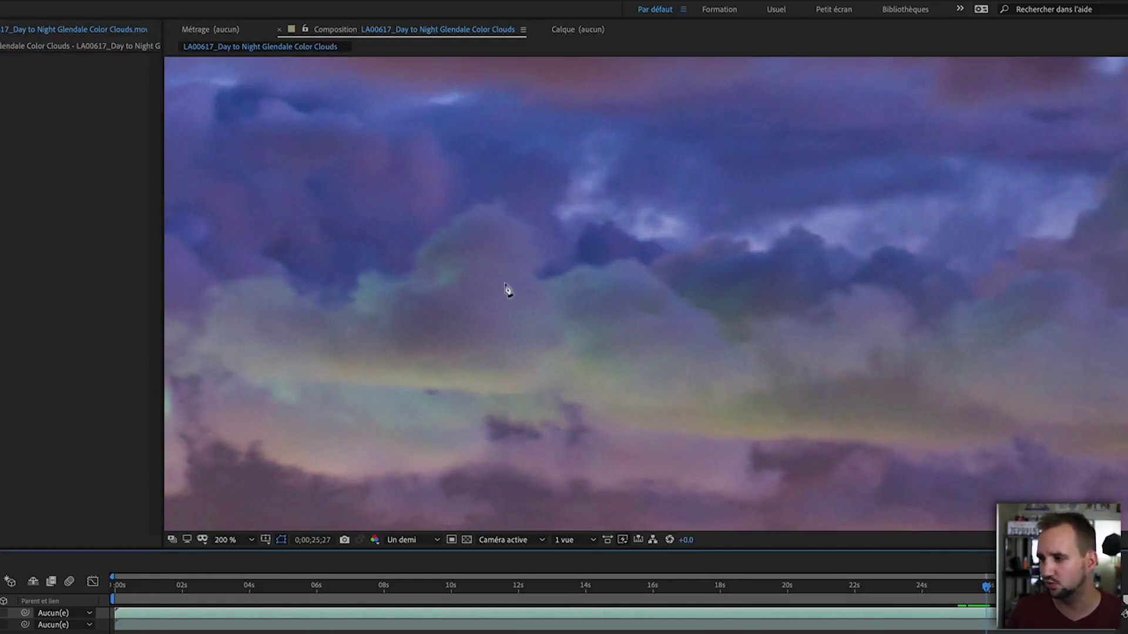
{"action": "left_click", "coordinate": [500, 285]}
{"action": "left_click", "coordinate": [567, 283]}
{"action": "left_click", "coordinate": [596, 299]}
{"action": "left_click", "coordinate": [631, 318]}
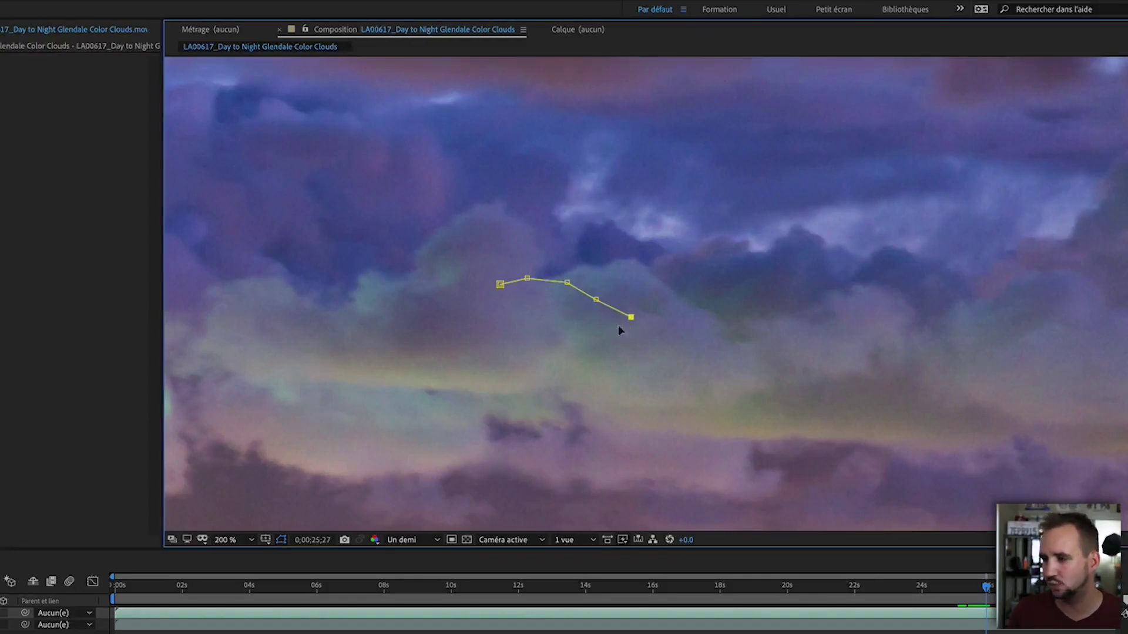
{"action": "left_click", "coordinate": [560, 344]}
{"action": "left_click", "coordinate": [554, 321]}
{"action": "left_click", "coordinate": [528, 319]}
{"action": "left_click", "coordinate": [511, 333]}
{"action": "left_click", "coordinate": [460, 317]}
{"action": "left_click", "coordinate": [447, 287]}
{"action": "left_click", "coordinate": [464, 277]}
{"action": "left_click", "coordinate": [500, 284]}
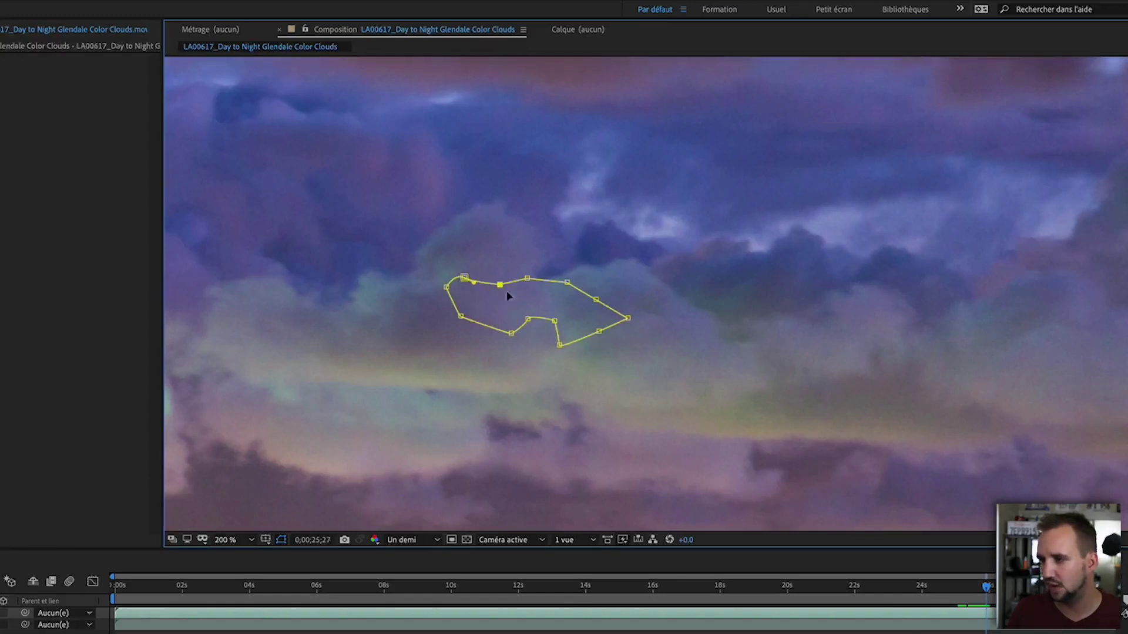
Shift the masked duplicate sideways over the neighbouring greenish cloud and pull the mask's two end points outward
{"action": "double_click", "coordinate": [541, 307]}
{"action": "left_click_drag", "start_coordinate": [541, 304], "coordinate": [651, 309]}
{"action": "left_click_drag", "start_coordinate": [737, 321], "coordinate": [764, 318]}
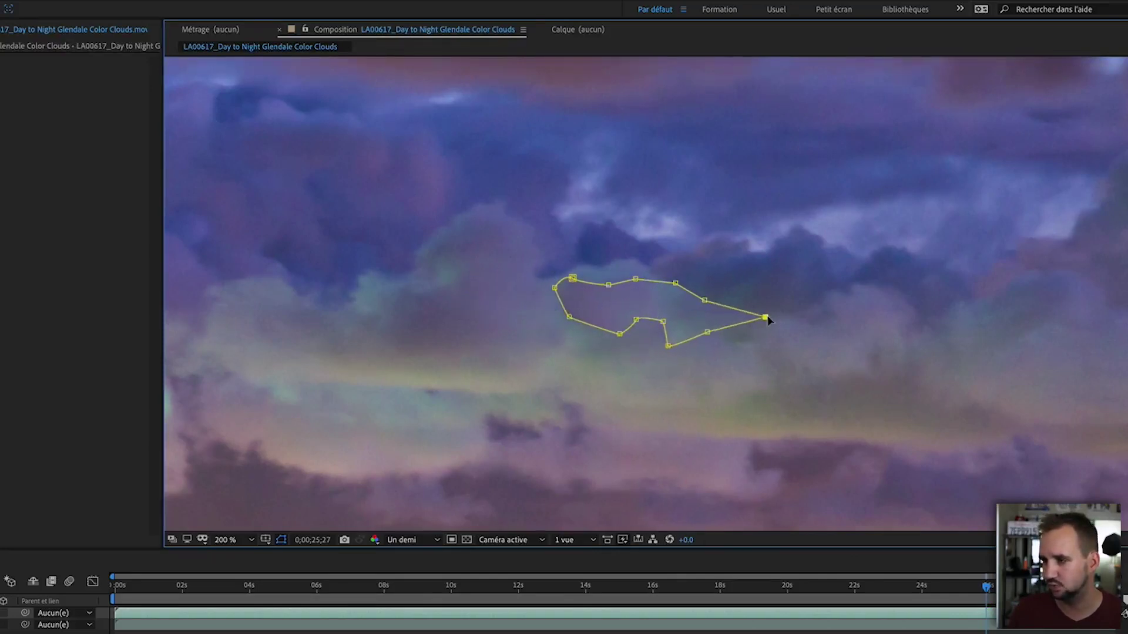
{"action": "left_click_drag", "start_coordinate": [555, 289], "coordinate": [527, 295]}
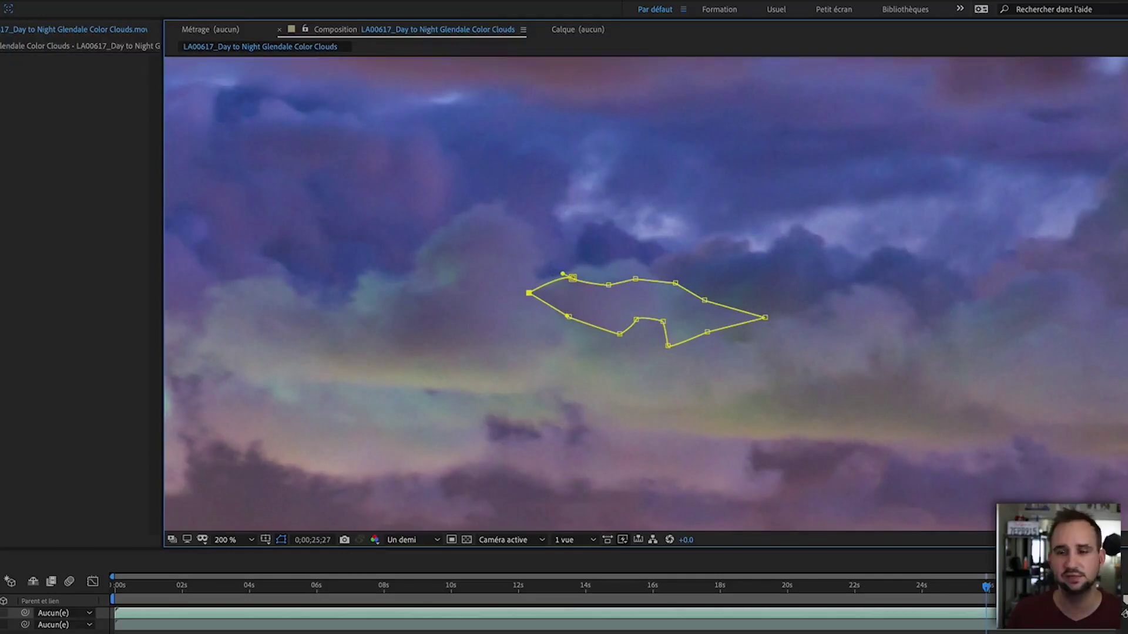
{"action": "left_click", "coordinate": [529, 632]}
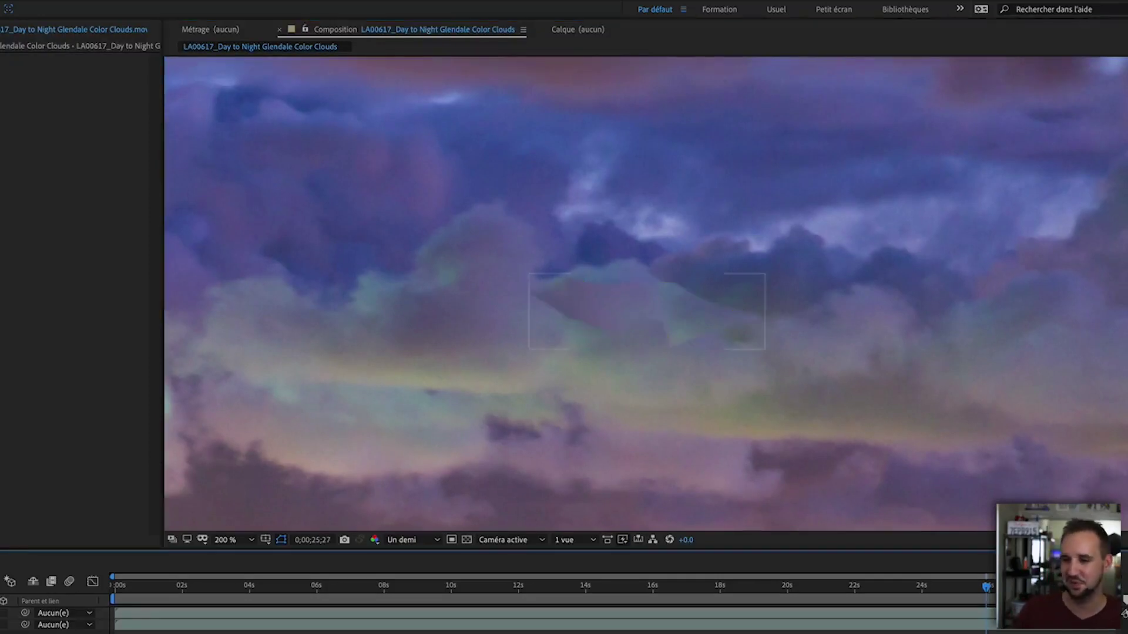
Set the mask feather on the duplicate layer to 75 pixels
{"action": "left_click", "coordinate": [251, 454]}
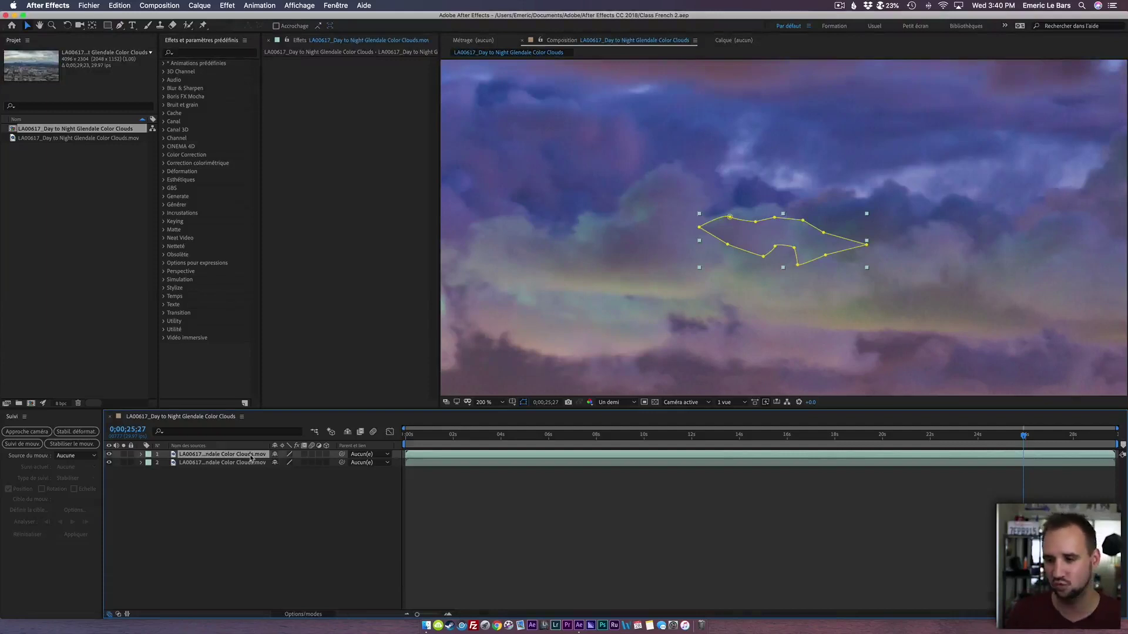
{"action": "key", "text": "f"}
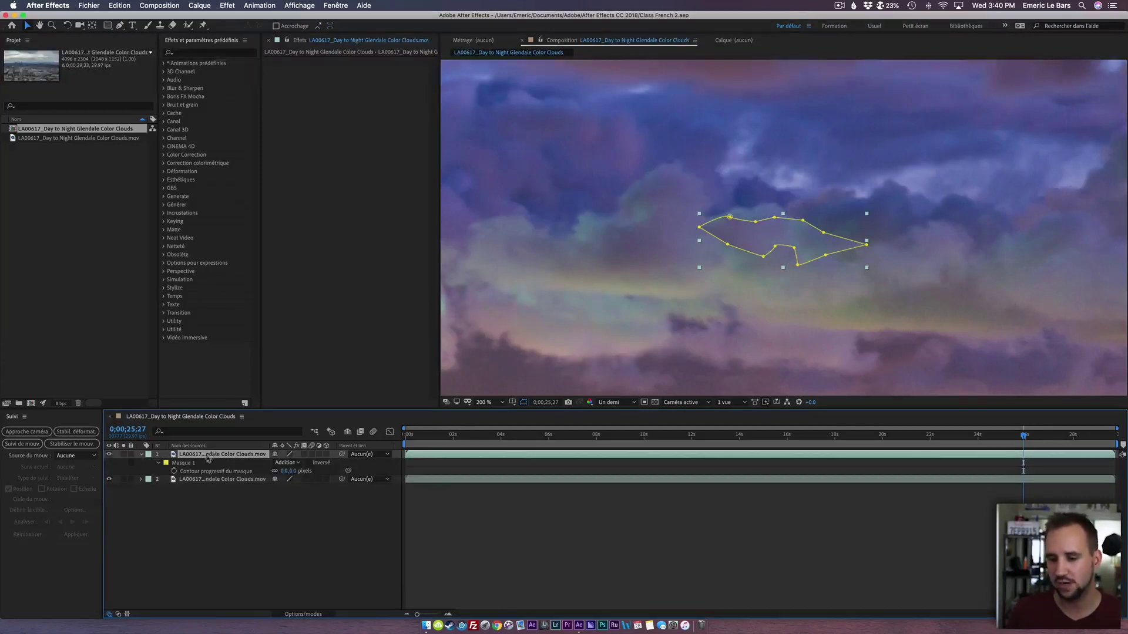
{"action": "left_click", "coordinate": [294, 471]}
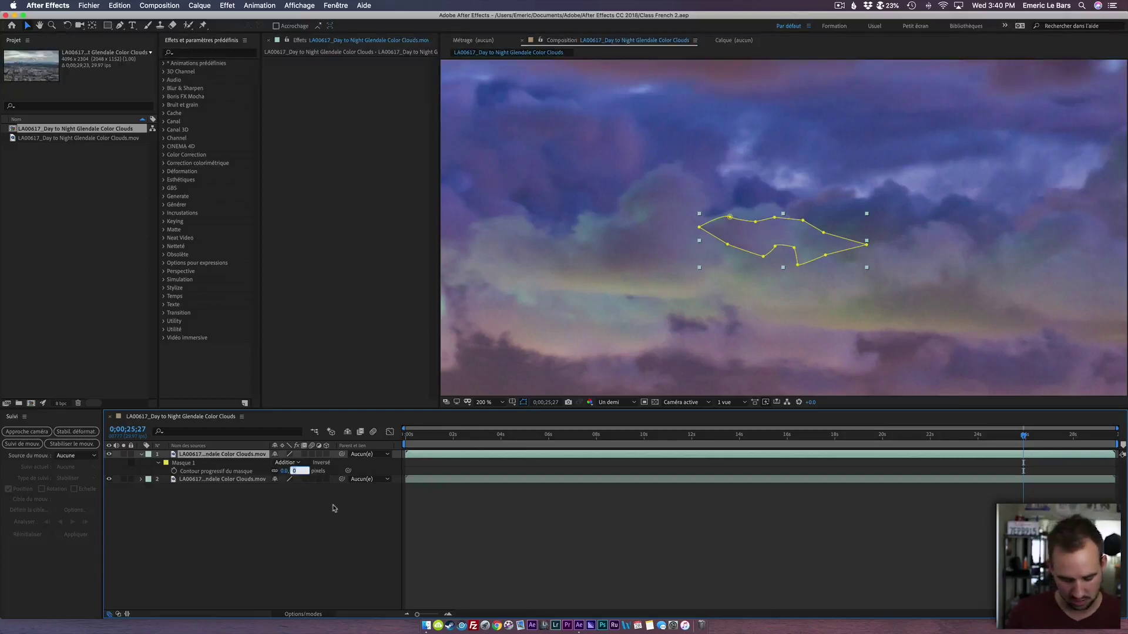
{"action": "type", "text": "75"}
{"action": "key", "text": "Return"}
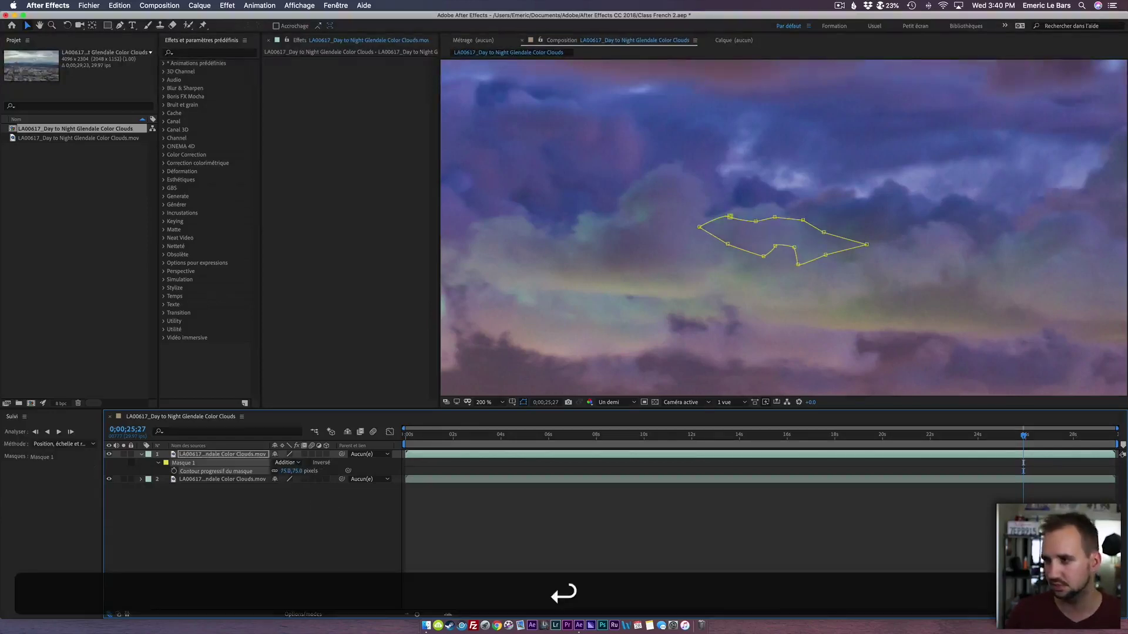
{"action": "left_click", "coordinate": [311, 525]}
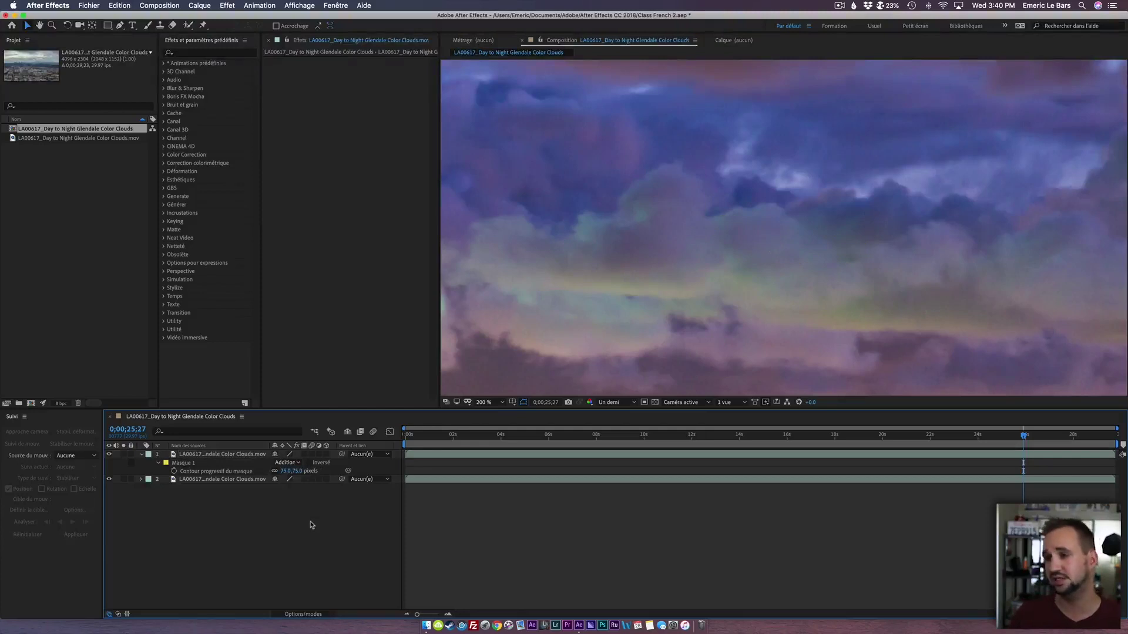
Toggle the masked duplicate layer's visibility to compare the sky with and without the patch
{"action": "left_click", "coordinate": [126, 473]}
{"action": "left_click", "coordinate": [110, 457]}
{"action": "left_click", "coordinate": [109, 455]}
{"action": "left_click", "coordinate": [109, 455]}
{"action": "left_click", "coordinate": [109, 455]}
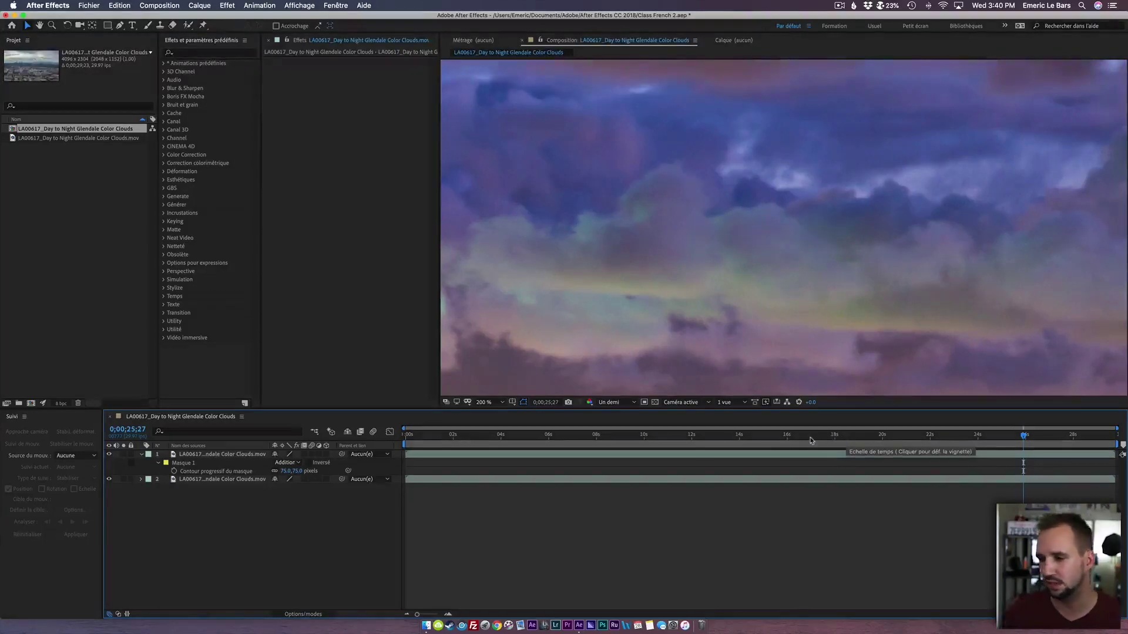
Save the project and preview the patched sky from 0;00;16;29
{"action": "left_click", "coordinate": [811, 438]}
{"action": "key", "text": "super+s"}
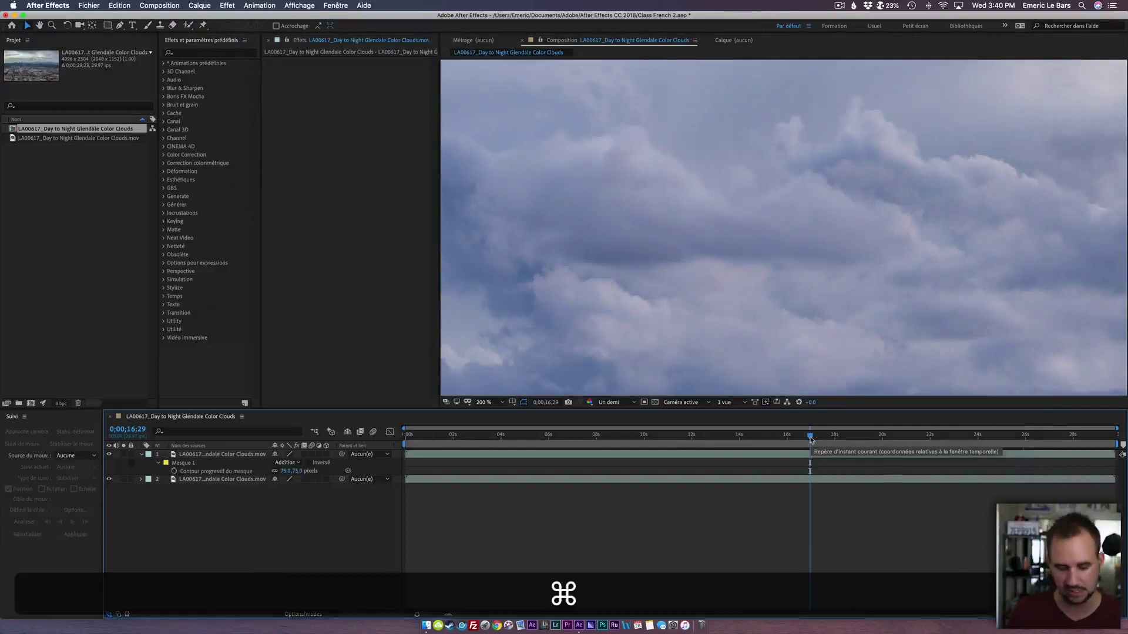
{"action": "key", "text": "space"}
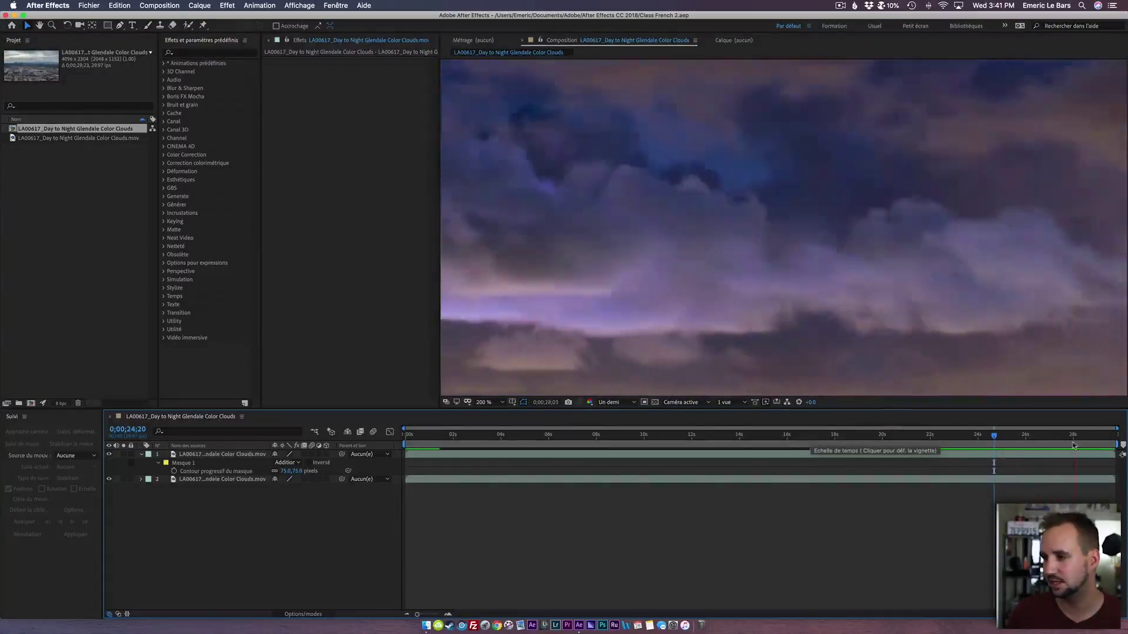
Review the patch from 0;00;22;04 onward, with the whole frame fitted in view, and return to the start of the composition
{"action": "left_click_drag", "start_coordinate": [993, 435], "coordinate": [933, 435]}
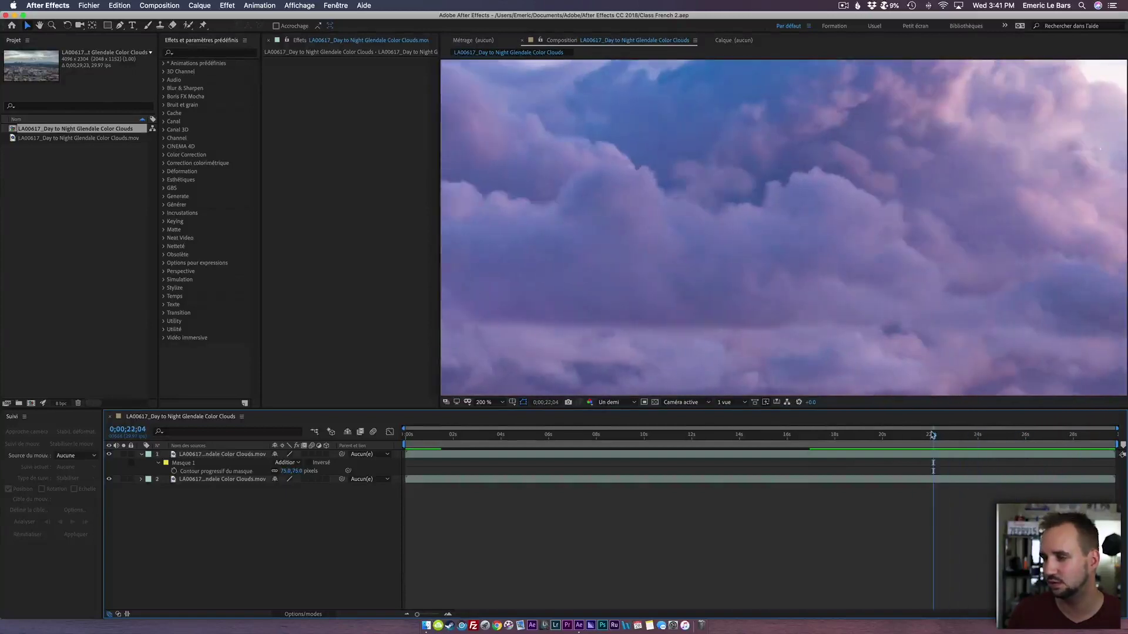
{"action": "key", "text": "space"}
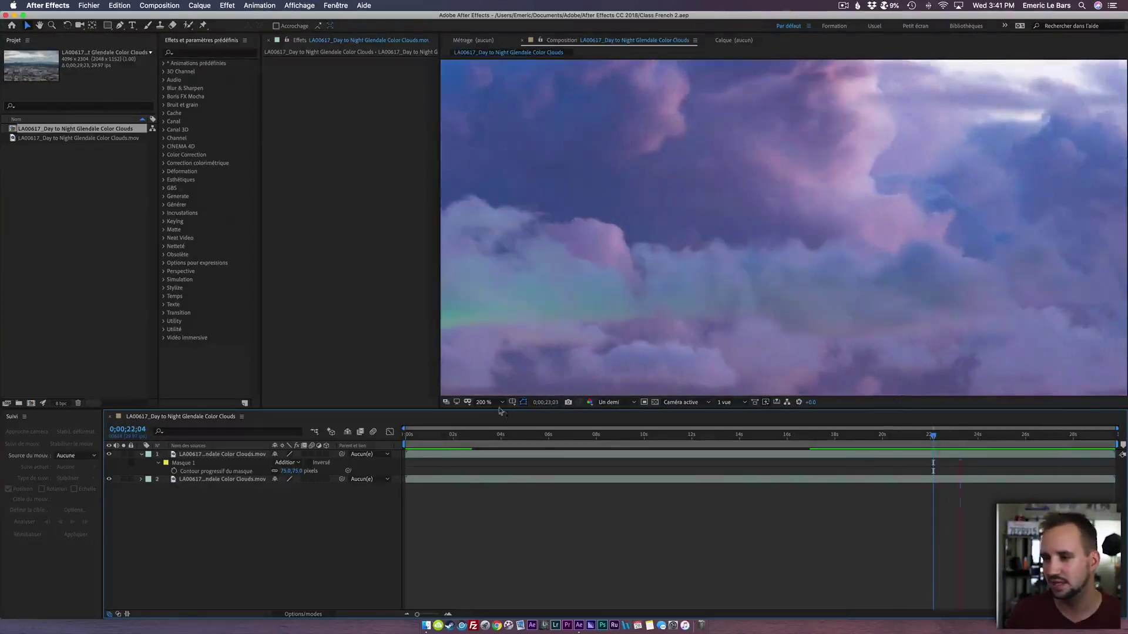
{"action": "left_click", "coordinate": [501, 403]}
{"action": "left_click", "coordinate": [518, 413]}
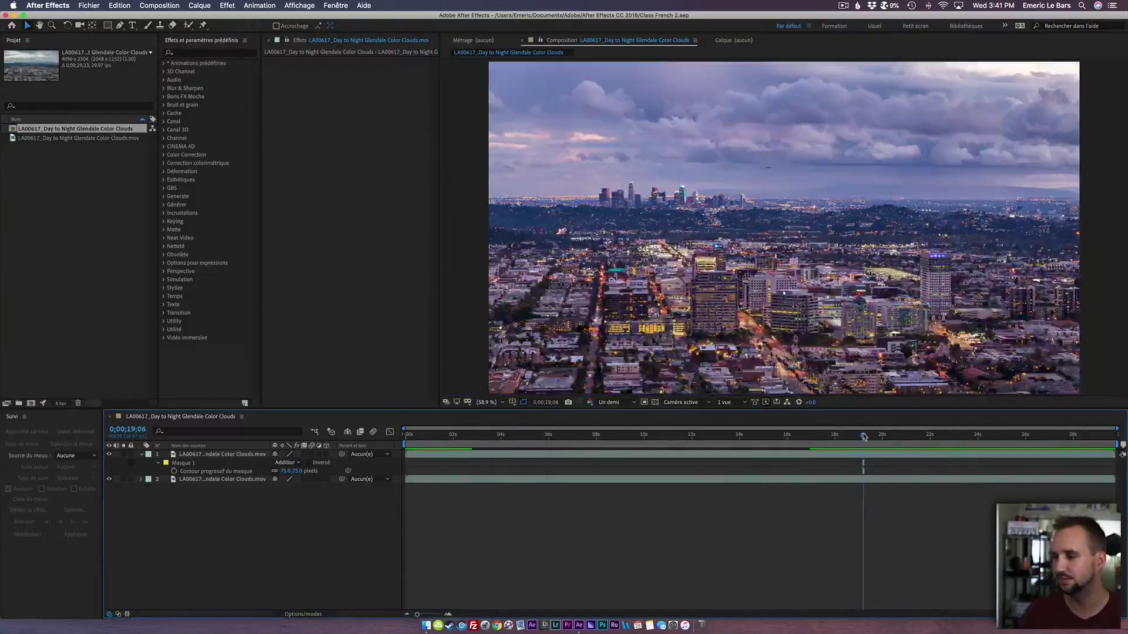
{"action": "left_click", "coordinate": [863, 436]}
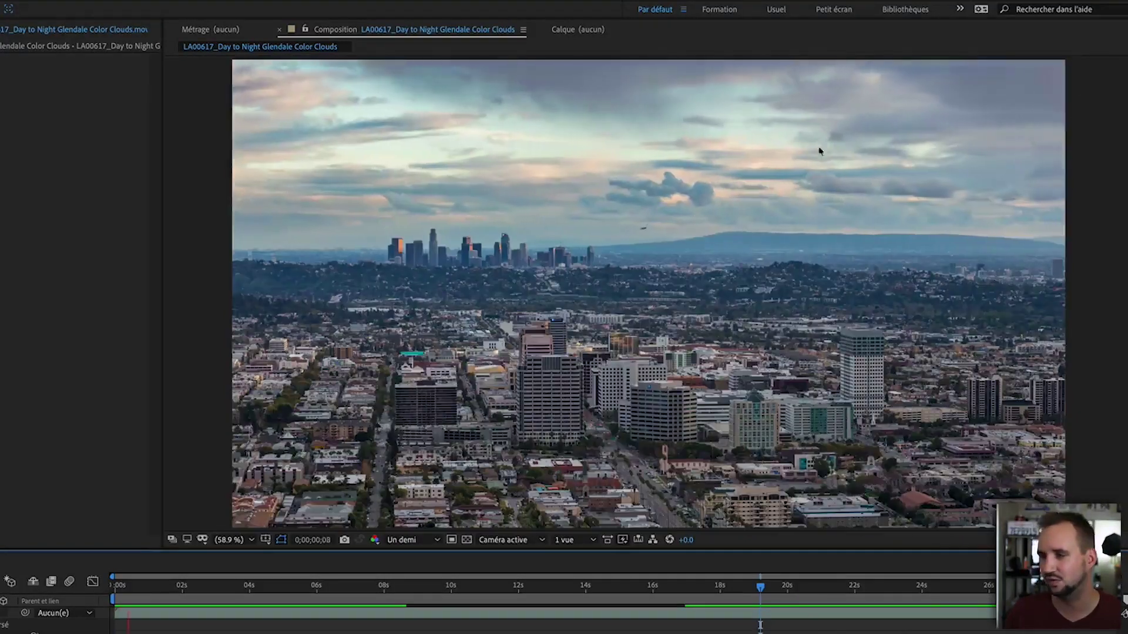
{"action": "left_click_drag", "start_coordinate": [764, 590], "coordinate": [114, 624]}
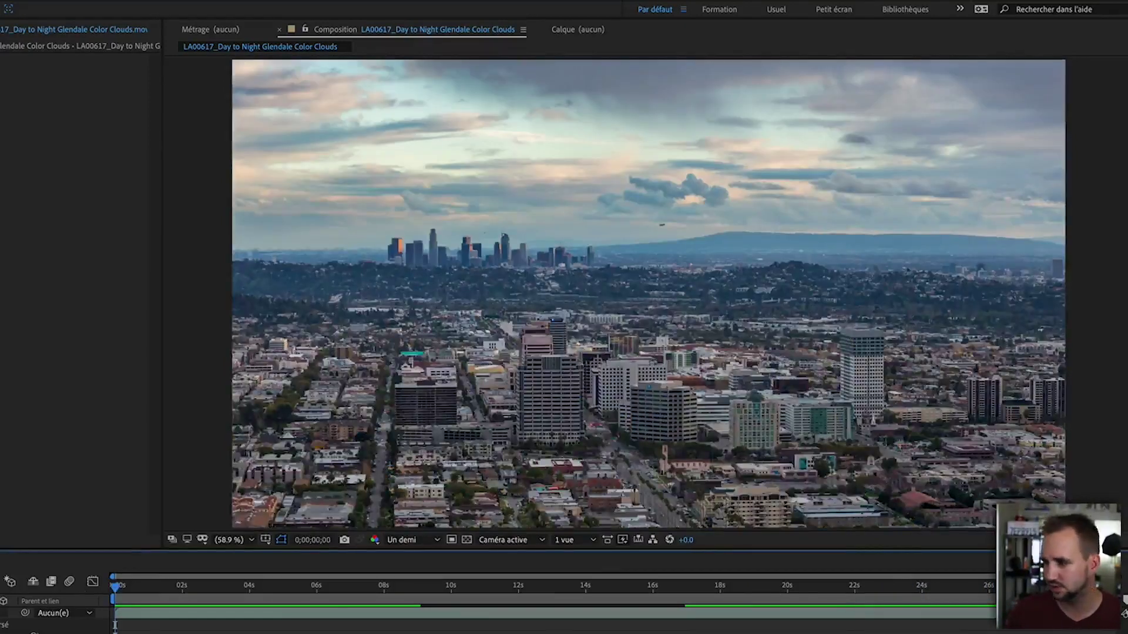
At 0;00;26;03, widen the duplicate layer's mask by pulling its end points and an upper-edge point outward
{"action": "left_click", "coordinate": [989, 586]}
{"action": "left_click", "coordinate": [751, 210]}
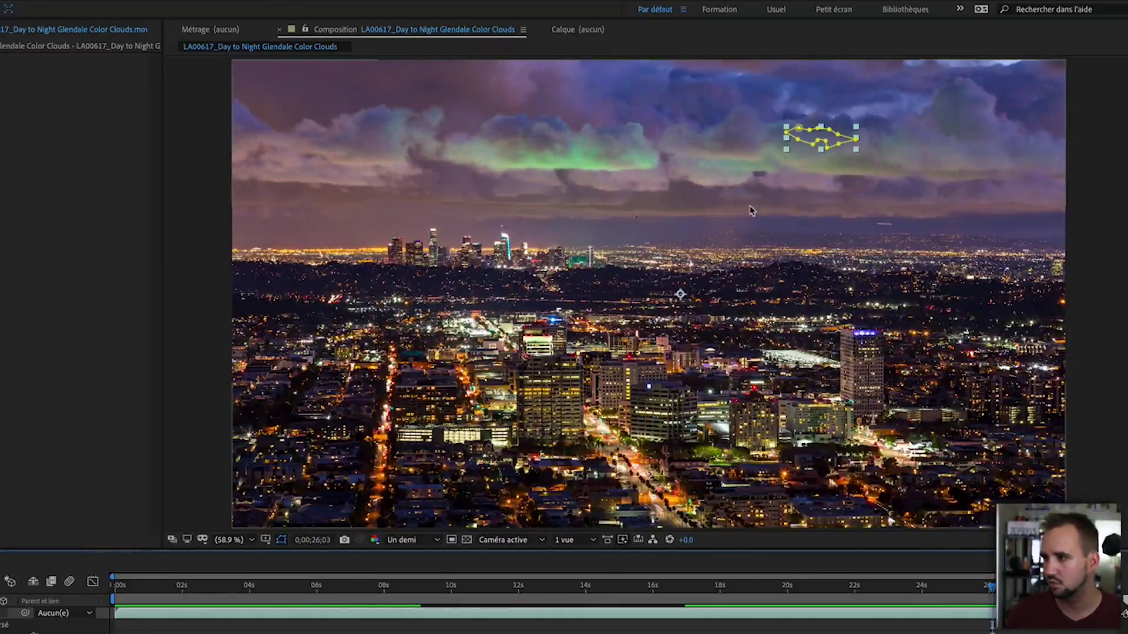
{"action": "key", "text": "period"}
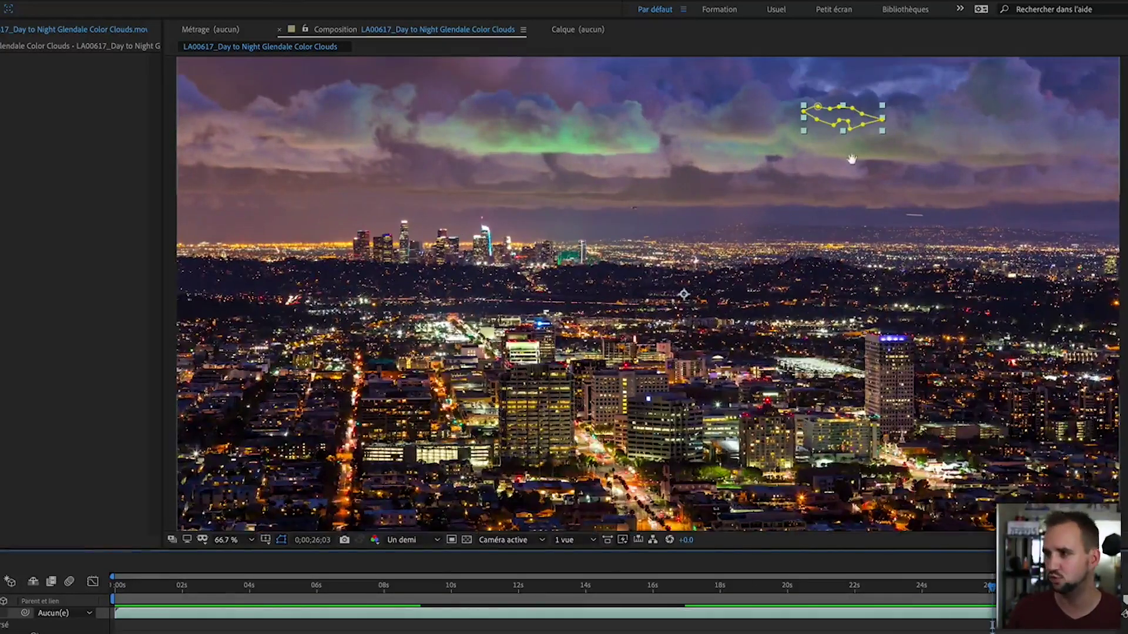
{"action": "left_click_drag", "start_coordinate": [852, 159], "coordinate": [684, 322]}
{"action": "scroll", "coordinate": [742, 295], "scroll_direction": "up", "scroll_amount": 2}
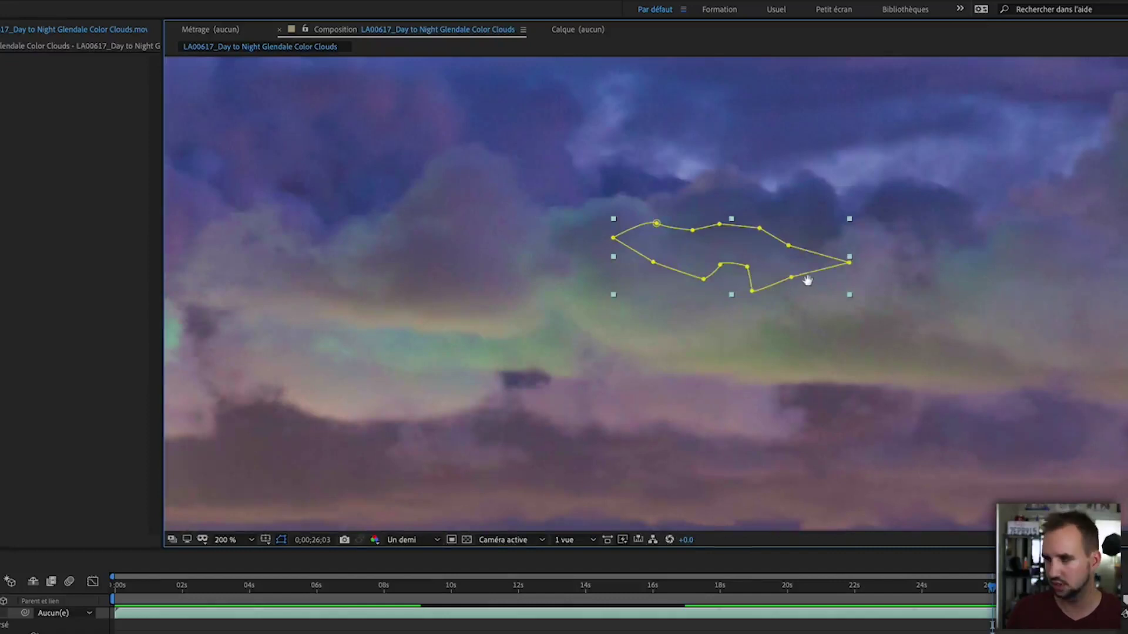
{"action": "left_click_drag", "start_coordinate": [850, 263], "coordinate": [882, 259]}
{"action": "left_click_drag", "start_coordinate": [789, 245], "coordinate": [799, 239]}
{"action": "left_click_drag", "start_coordinate": [613, 238], "coordinate": [553, 256]}
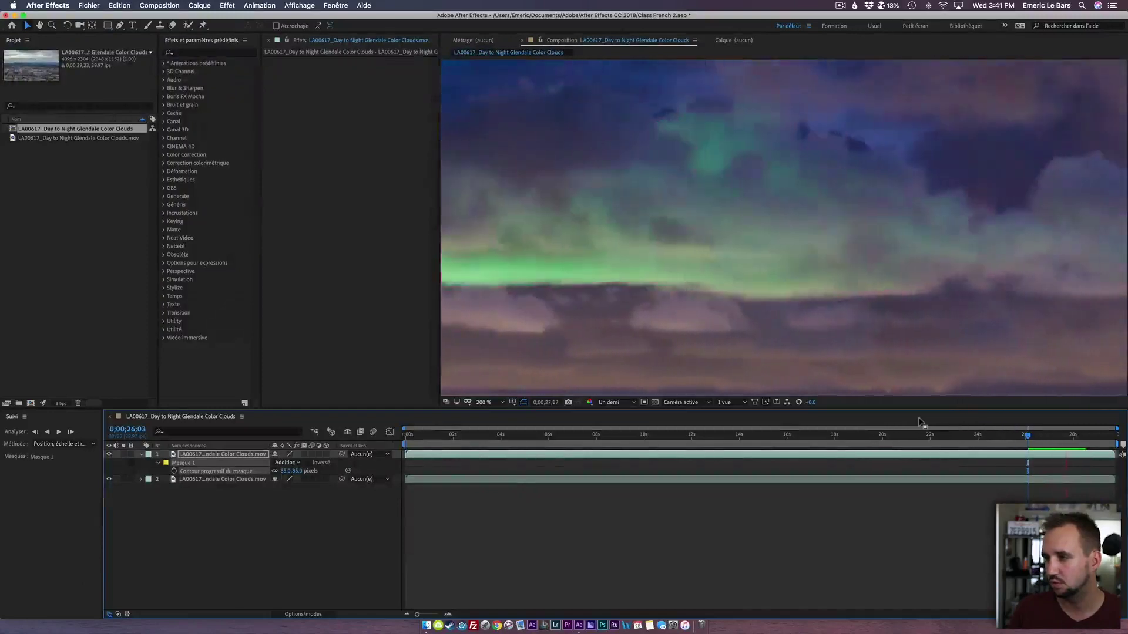
Stop the preview at 0;00;28;20 and lower the notch points to smooth the mask's bottom edge
{"action": "key", "text": "space"}
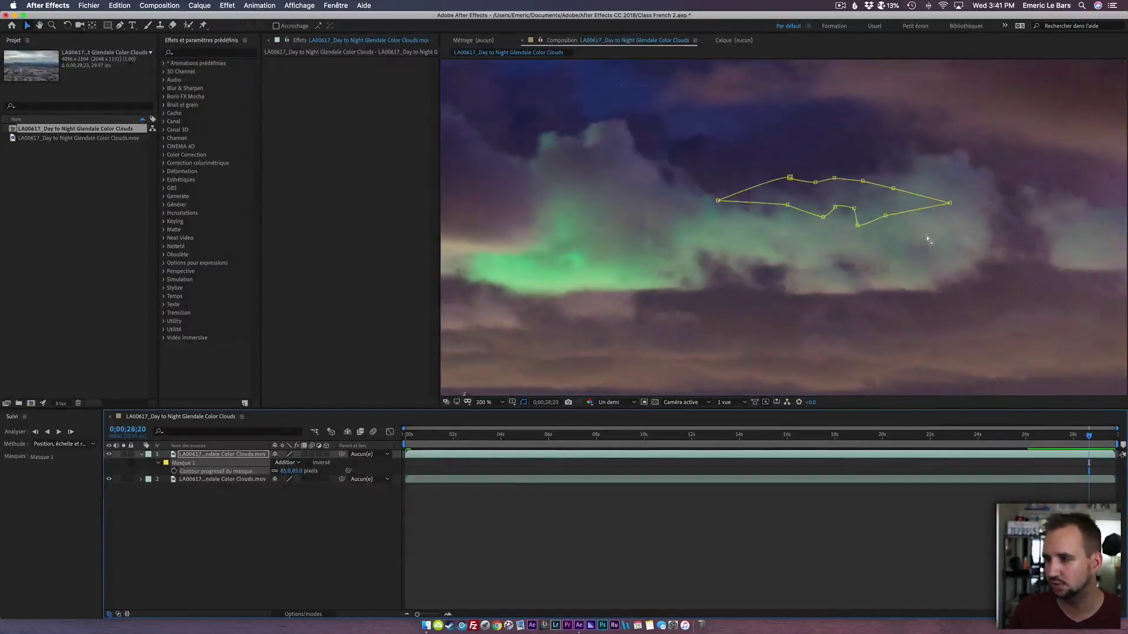
{"action": "left_click", "coordinate": [835, 206]}
{"action": "left_click_drag", "start_coordinate": [835, 207], "coordinate": [849, 225]}
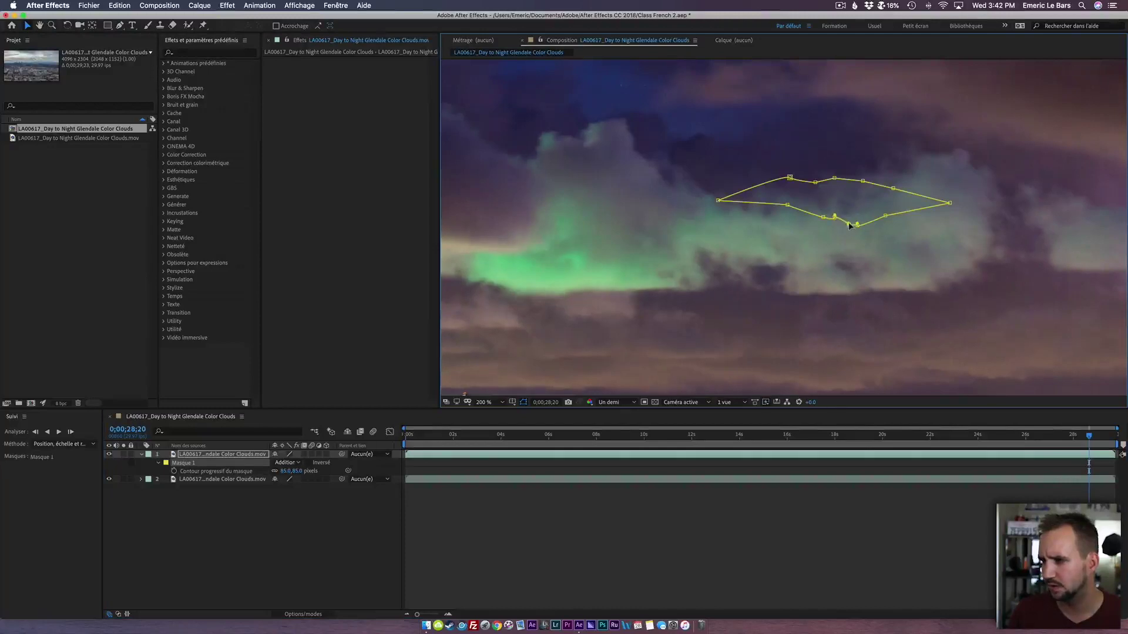
Set the mask feather of the top duplicate layer to 75 pixels
{"action": "left_click", "coordinate": [298, 471]}
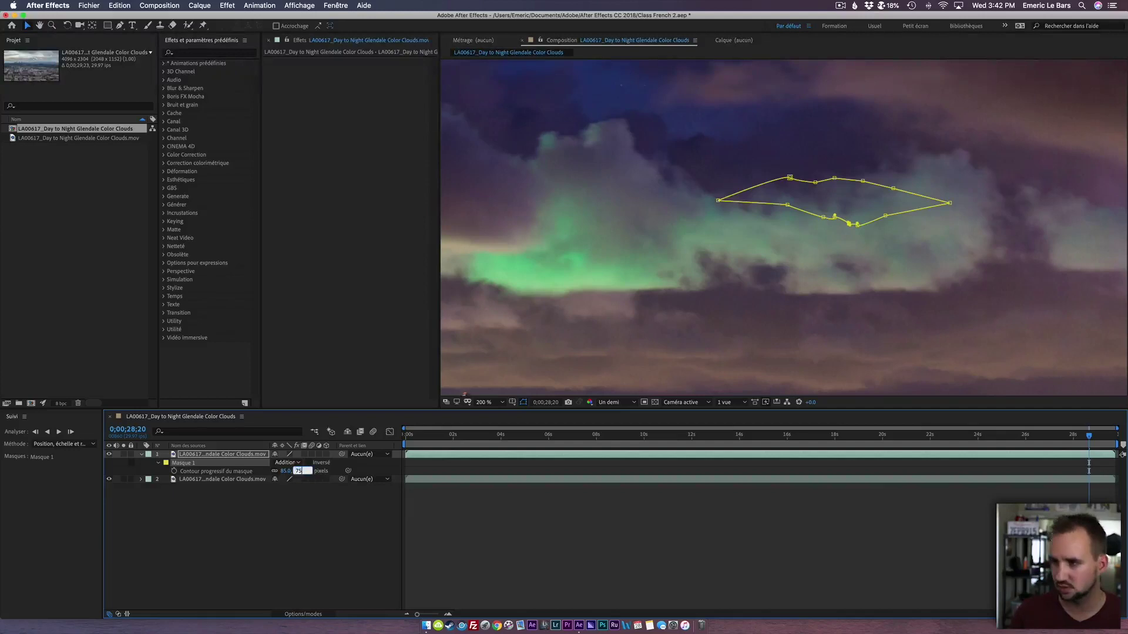
{"action": "type", "text": "75"}
{"action": "key", "text": "Return"}
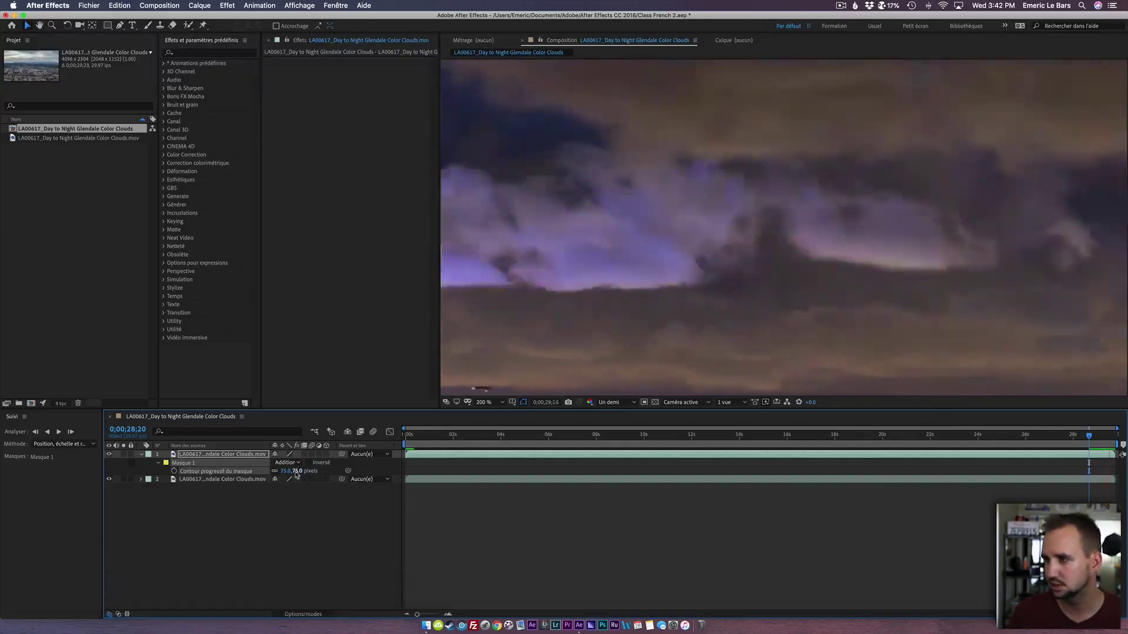
At 0;00;23;15, hide and show the top duplicate layer to compare the patch, and resume the preview
{"action": "key", "text": "space"}
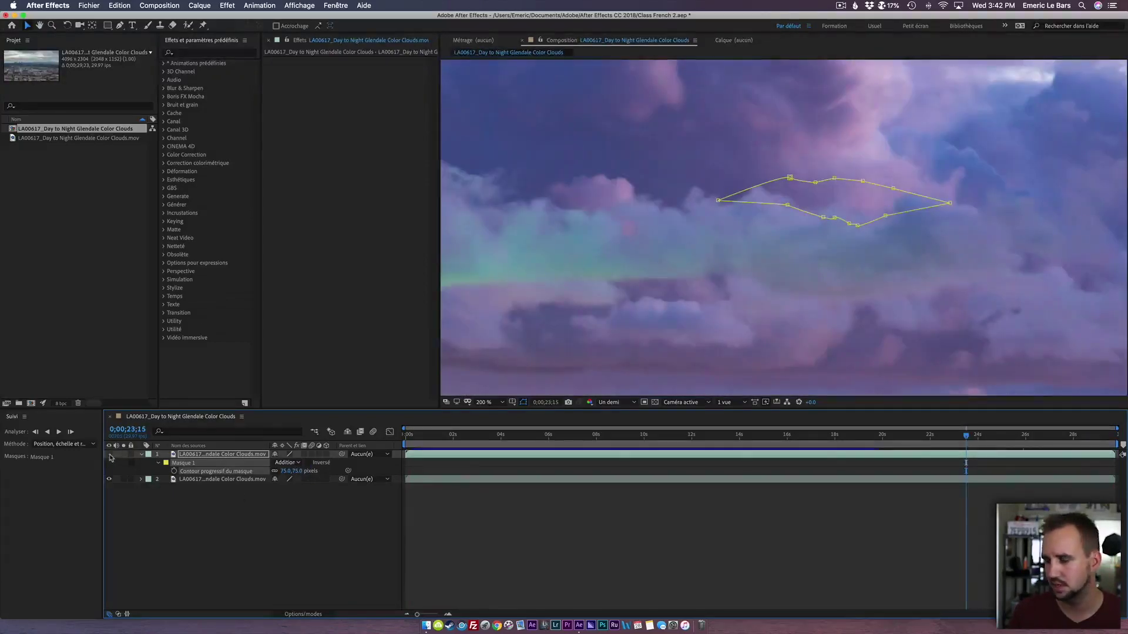
{"action": "left_click", "coordinate": [108, 455]}
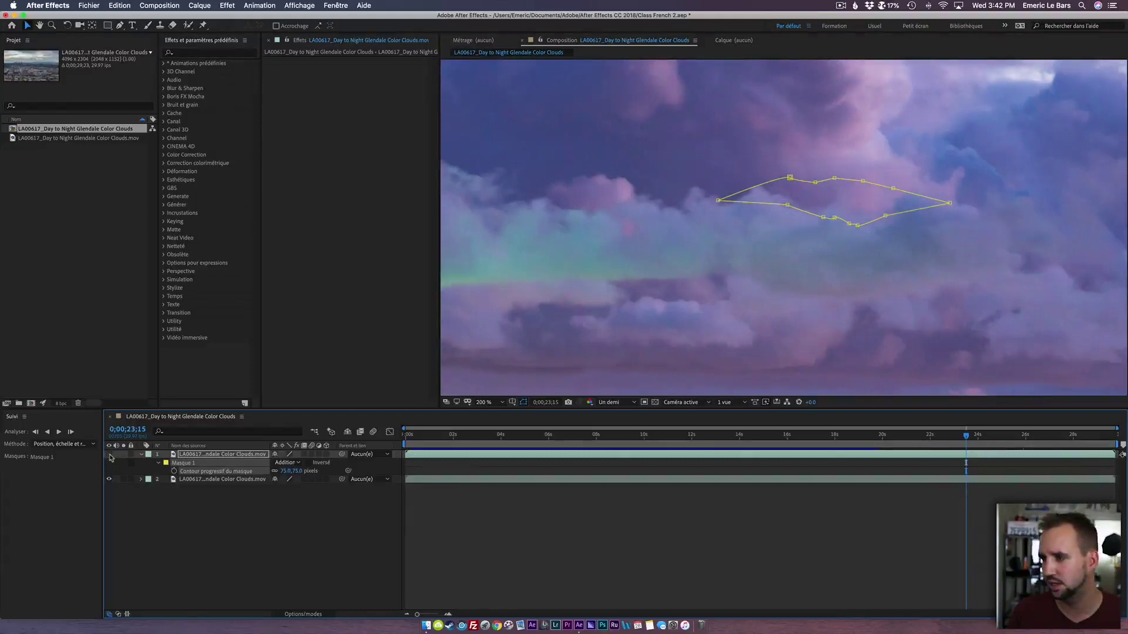
{"action": "left_click", "coordinate": [110, 455]}
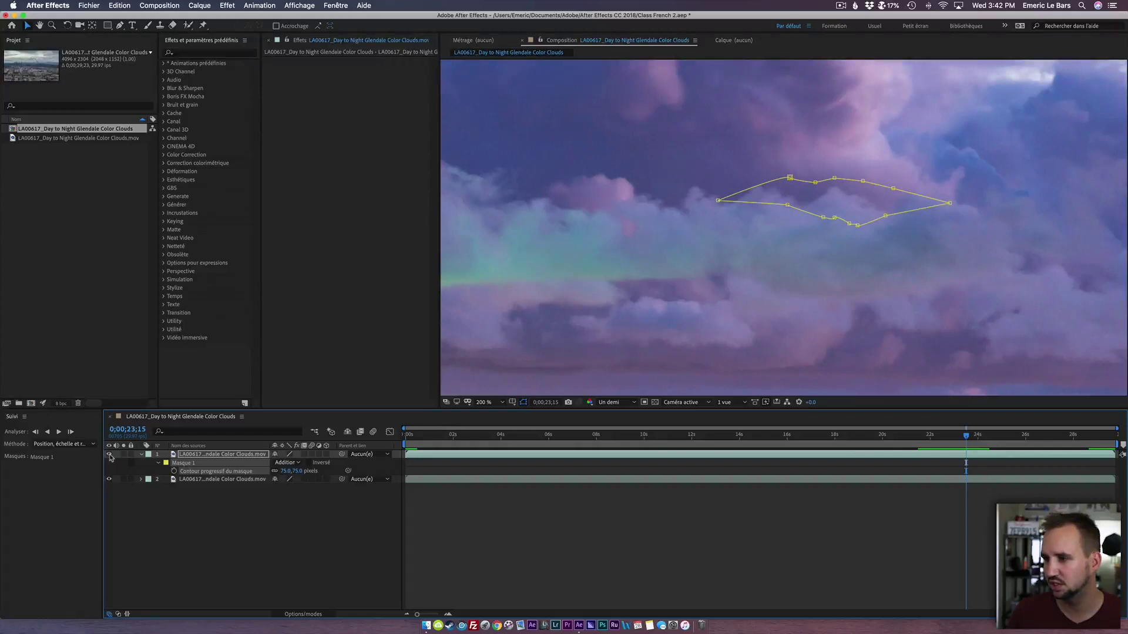
{"action": "key", "text": "space"}
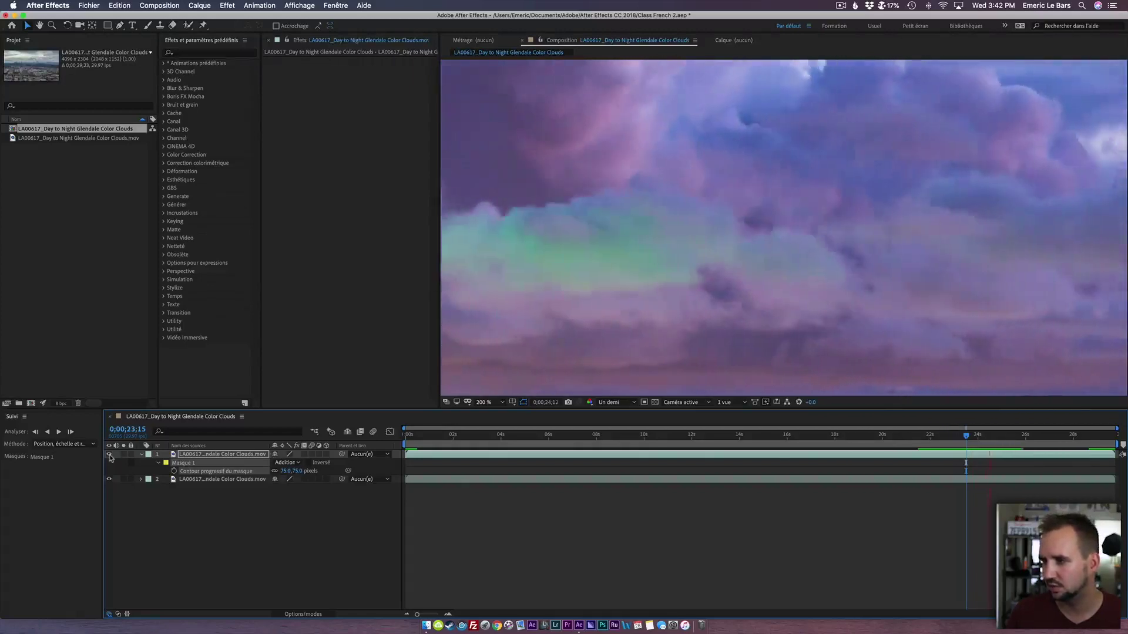
Fit the whole frame in view and preview the patched sky without the mask outline, checking 0;00;27;19
{"action": "left_click", "coordinate": [487, 403]}
{"action": "left_click", "coordinate": [497, 415]}
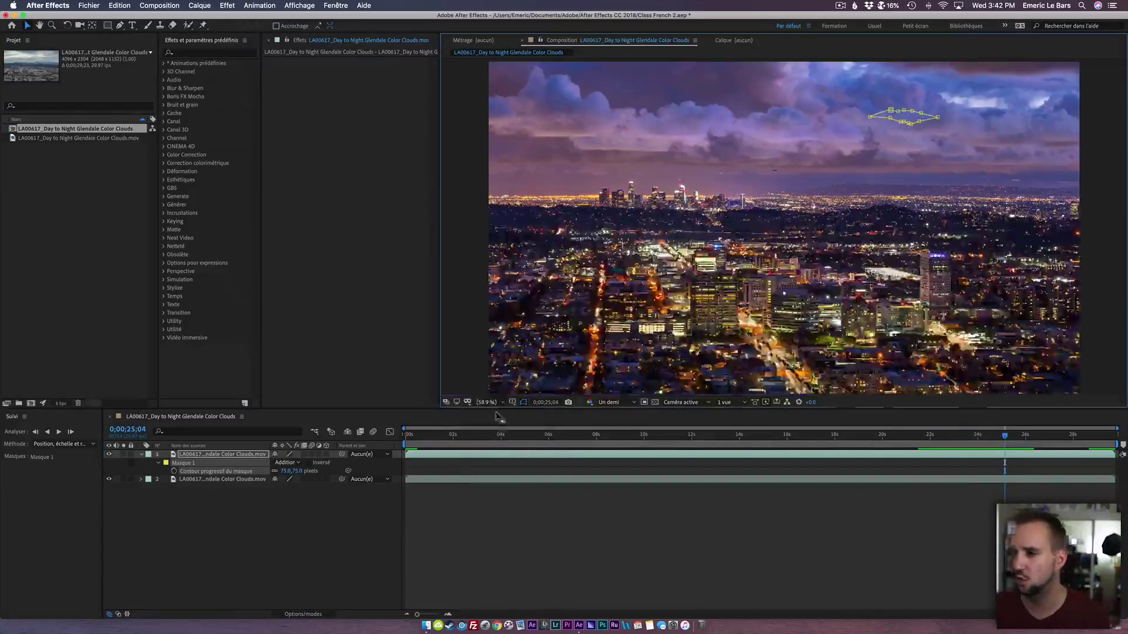
{"action": "key", "text": "space"}
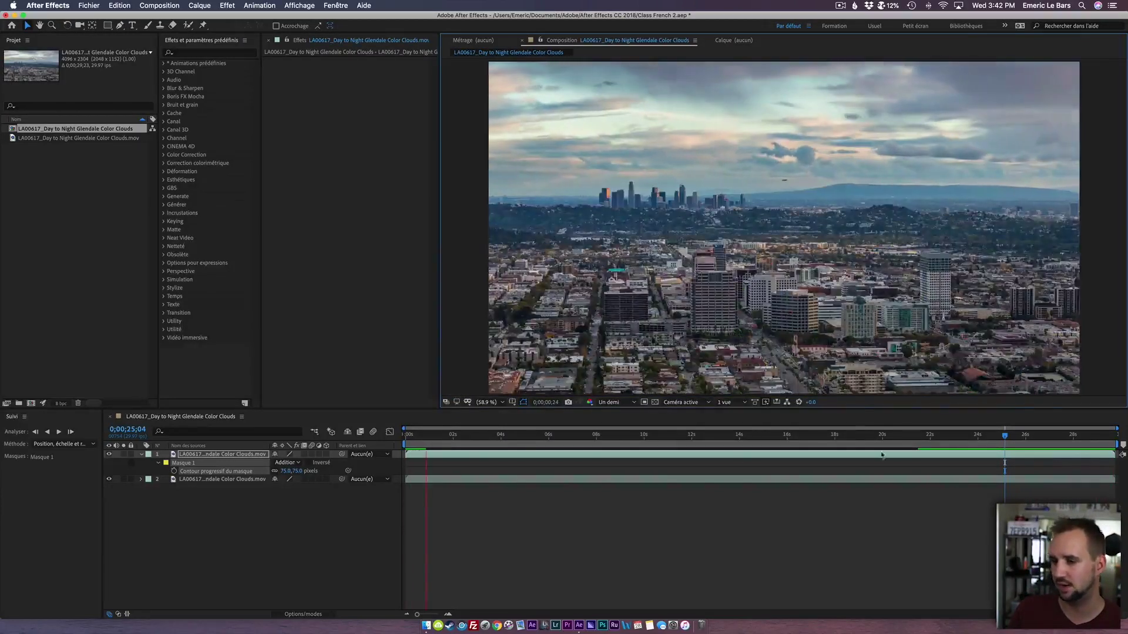
{"action": "left_click", "coordinate": [1025, 435]}
{"action": "left_click_drag", "start_coordinate": [1039, 437], "coordinate": [1064, 435]}
{"action": "left_click", "coordinate": [281, 535]}
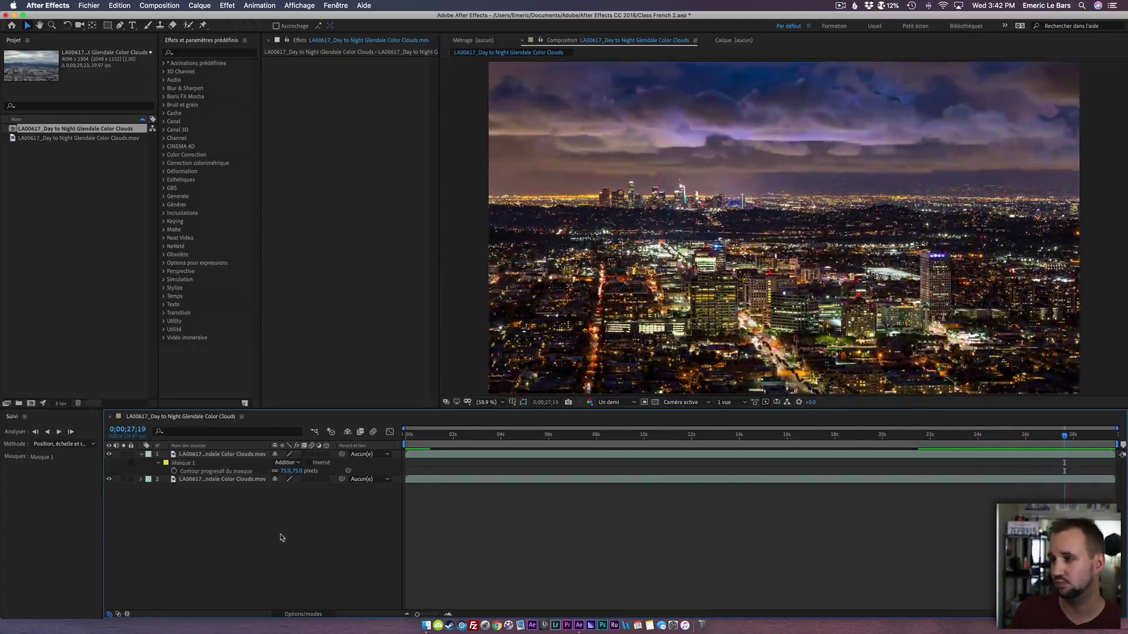
{"action": "key", "text": "space"}
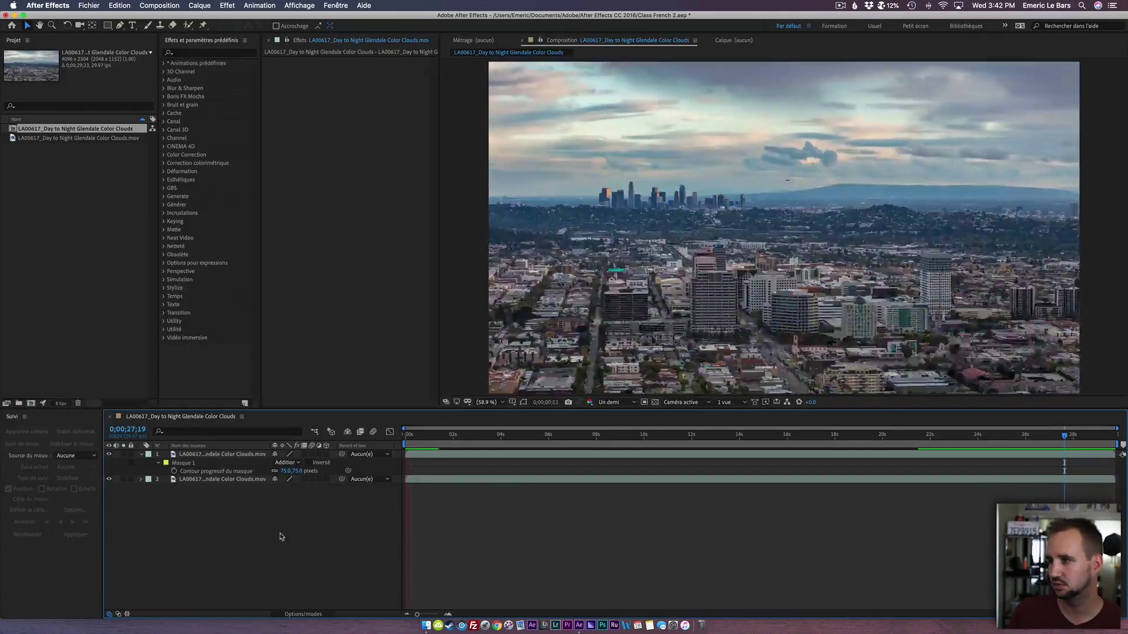
Examine the sky at 200% between 0;00;03;12 and 0;00;10;25 for another blemish to patch
{"action": "left_click", "coordinate": [931, 436]}
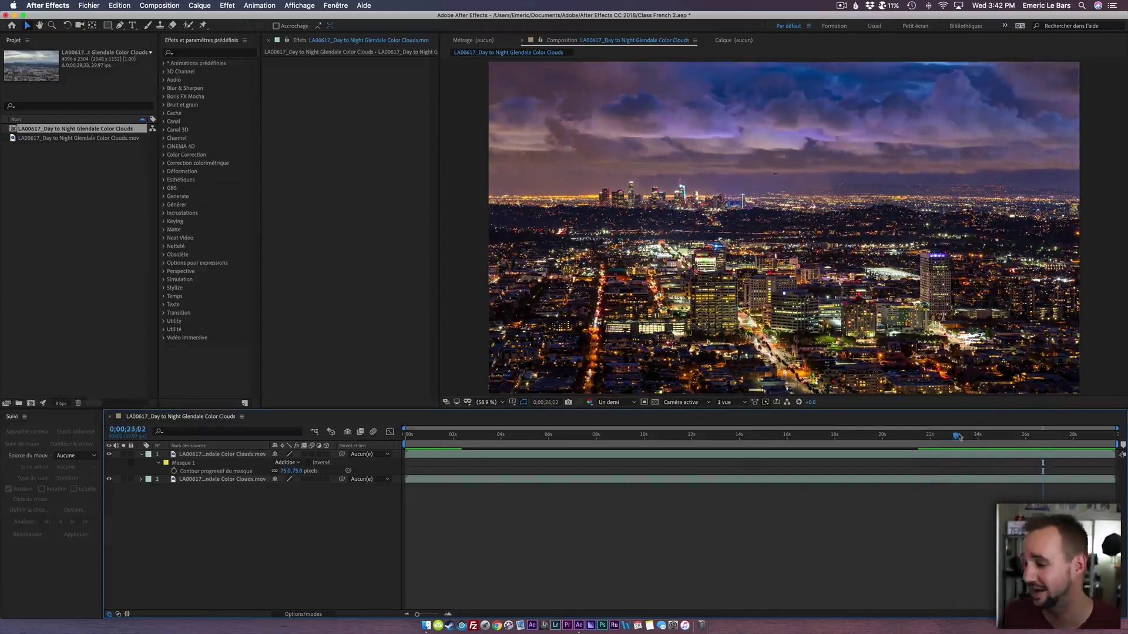
{"action": "left_click_drag", "start_coordinate": [993, 435], "coordinate": [487, 443]}
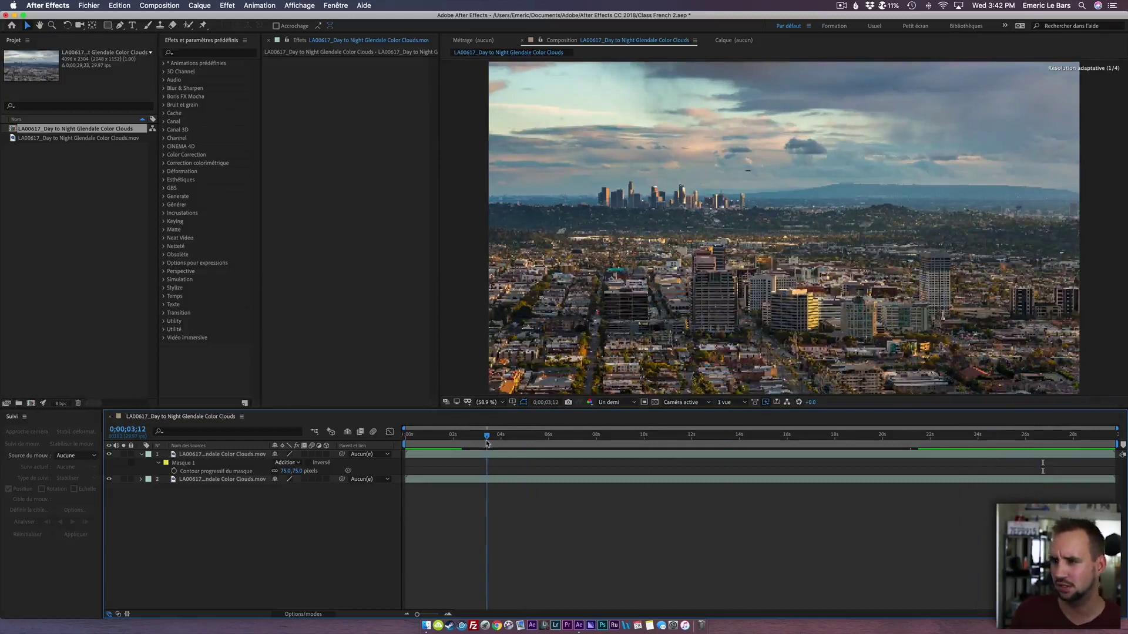
{"action": "key", "text": "z"}
{"action": "left_click", "coordinate": [625, 118]}
{"action": "left_click", "coordinate": [626, 121]}
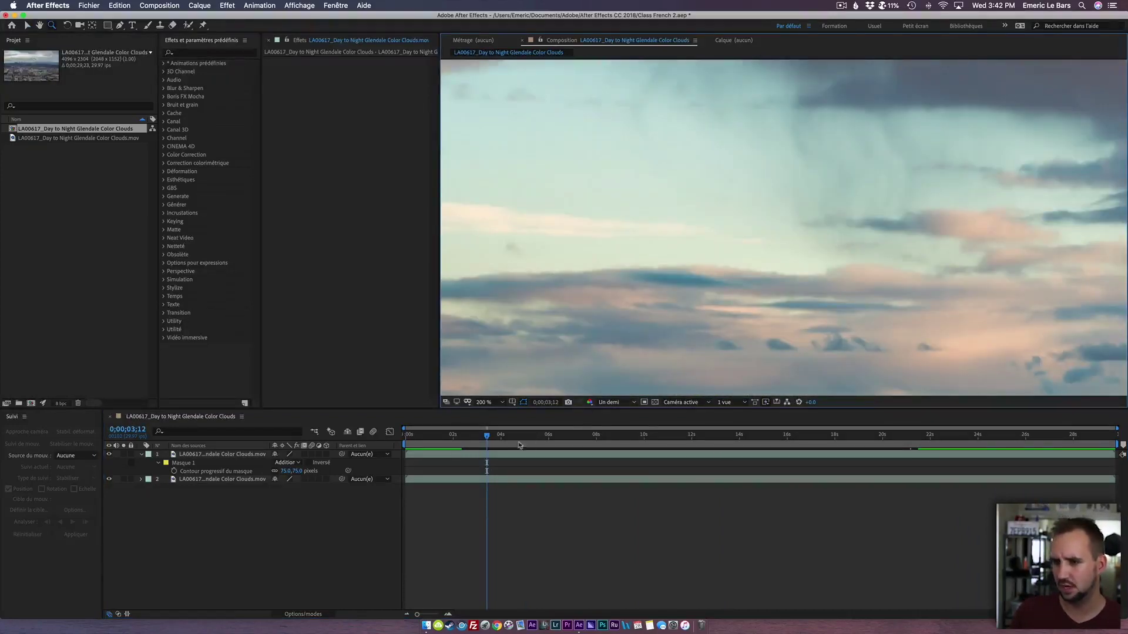
{"action": "left_click", "coordinate": [488, 438]}
{"action": "left_click_drag", "start_coordinate": [488, 438], "coordinate": [490, 437]}
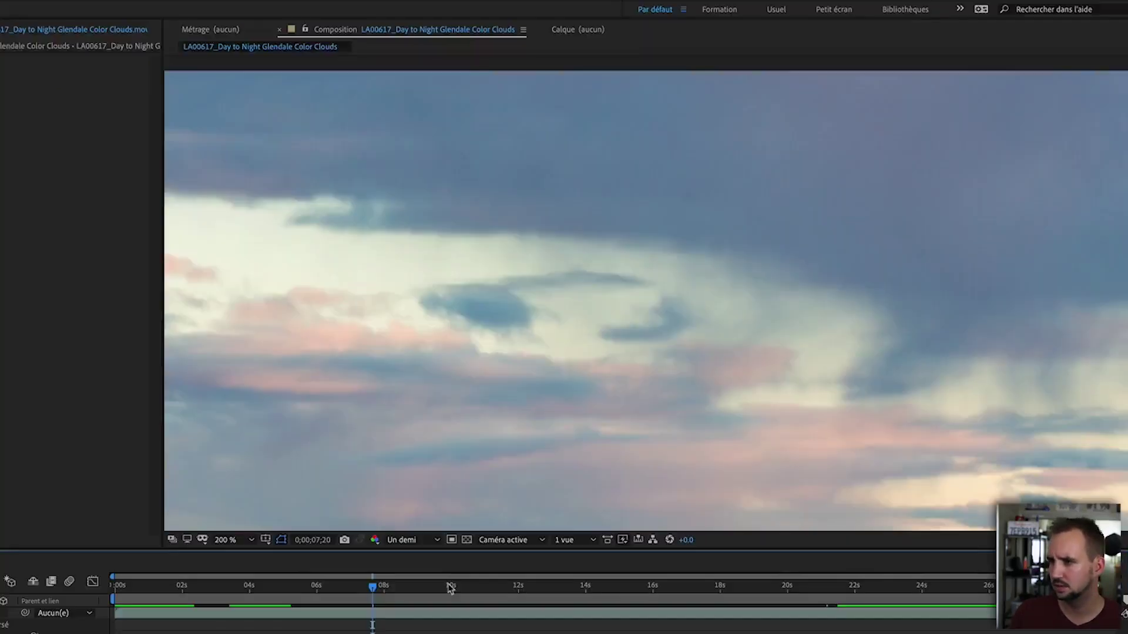
{"action": "left_click", "coordinate": [450, 587]}
{"action": "left_click", "coordinate": [546, 589]}
{"action": "left_click", "coordinate": [511, 590]}
{"action": "left_click", "coordinate": [479, 588]}
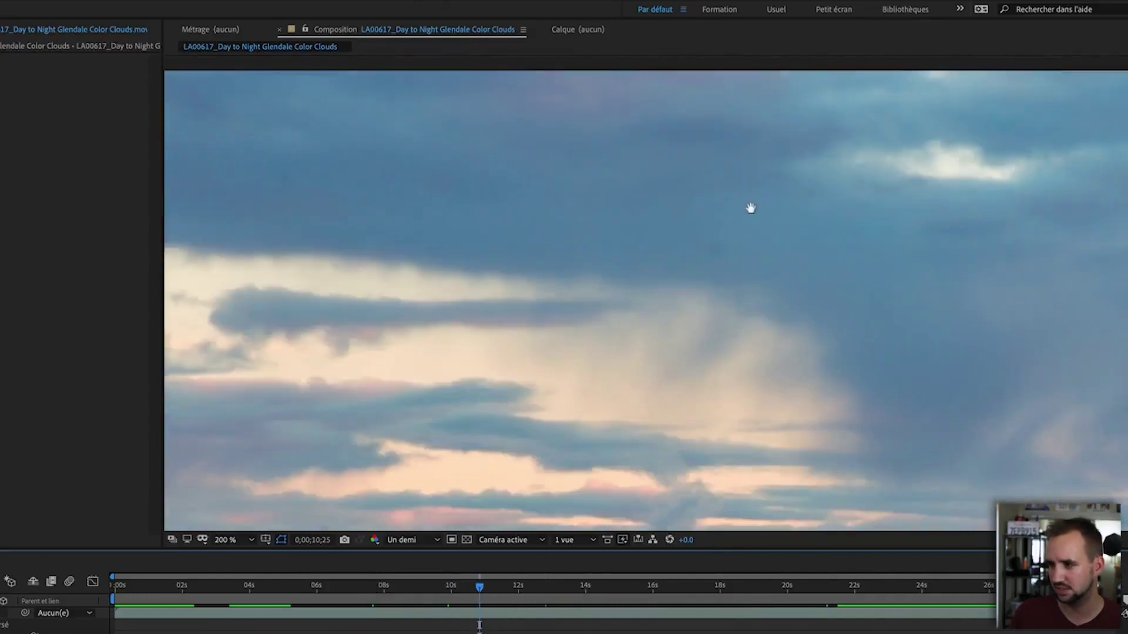
{"action": "left_click_drag", "start_coordinate": [717, 274], "coordinate": [509, 267]}
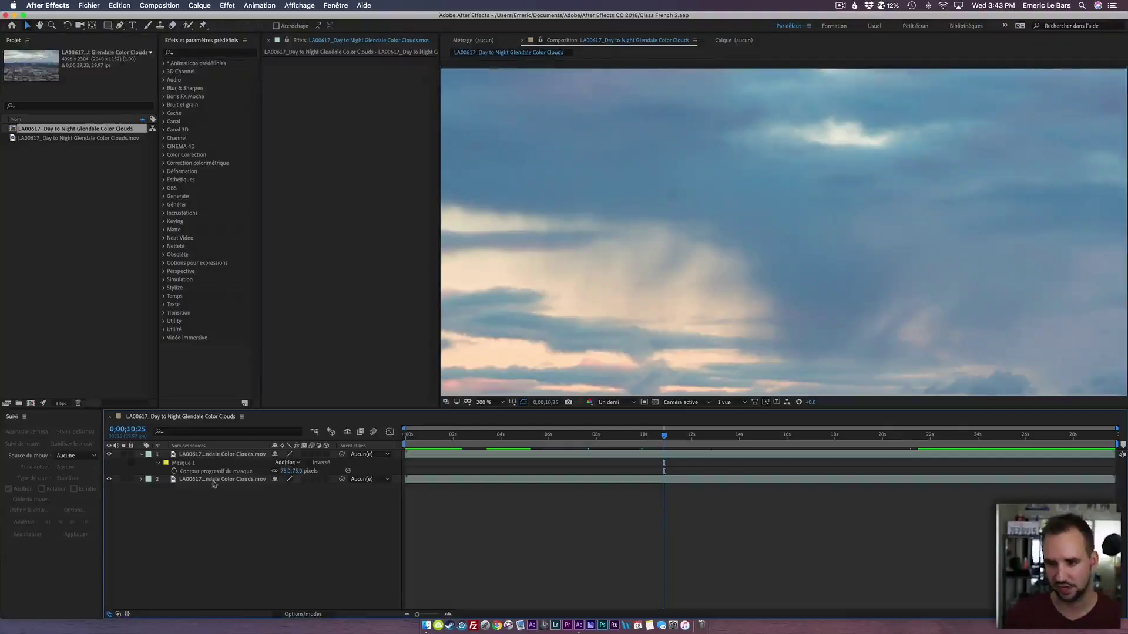
Duplicate the unmasked base footage layer
{"action": "left_click", "coordinate": [216, 481]}
{"action": "key", "text": "super"}
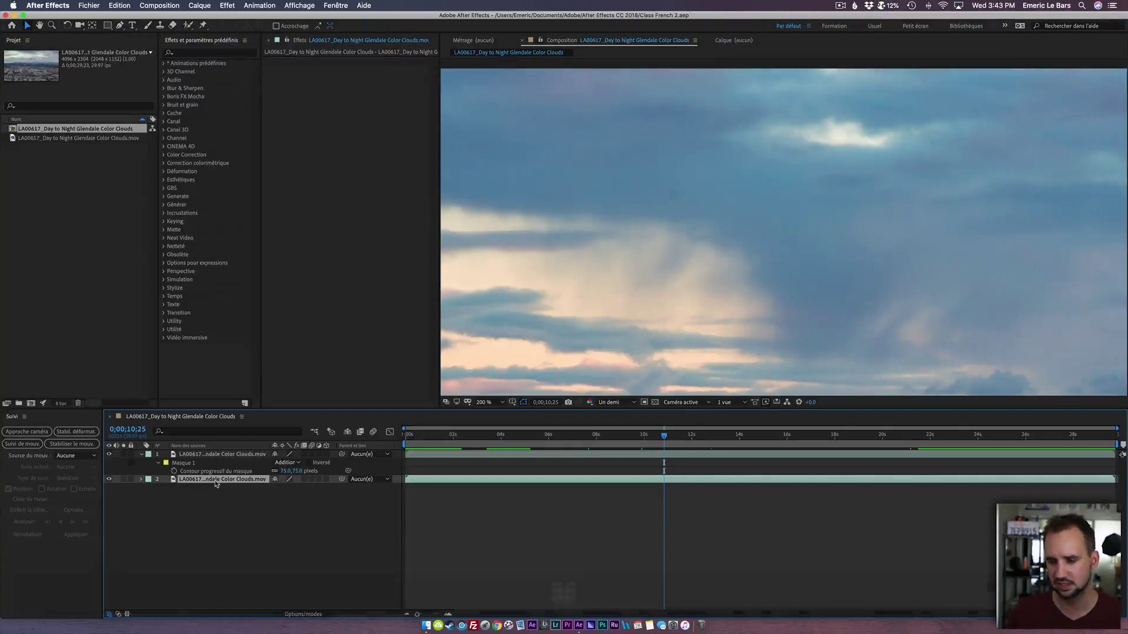
{"action": "key", "text": "super+d"}
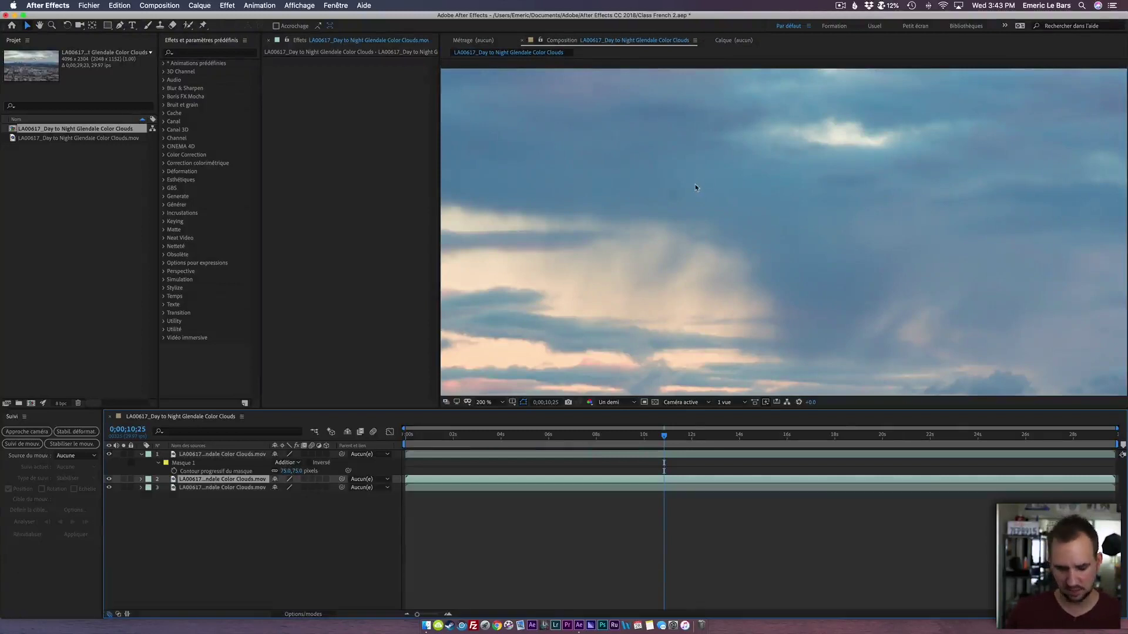
Draw a small closed Pen mask on the new duplicate, over clean sky just left of the dark spot at 0;00;10;25
{"action": "key", "text": "g"}
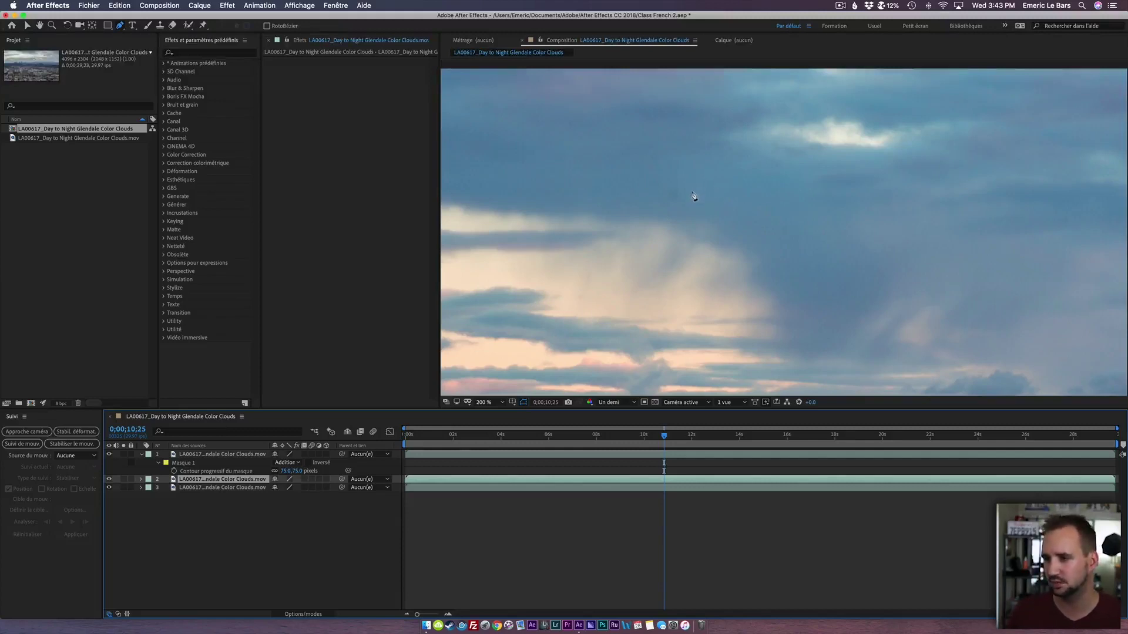
{"action": "left_click", "coordinate": [597, 196]}
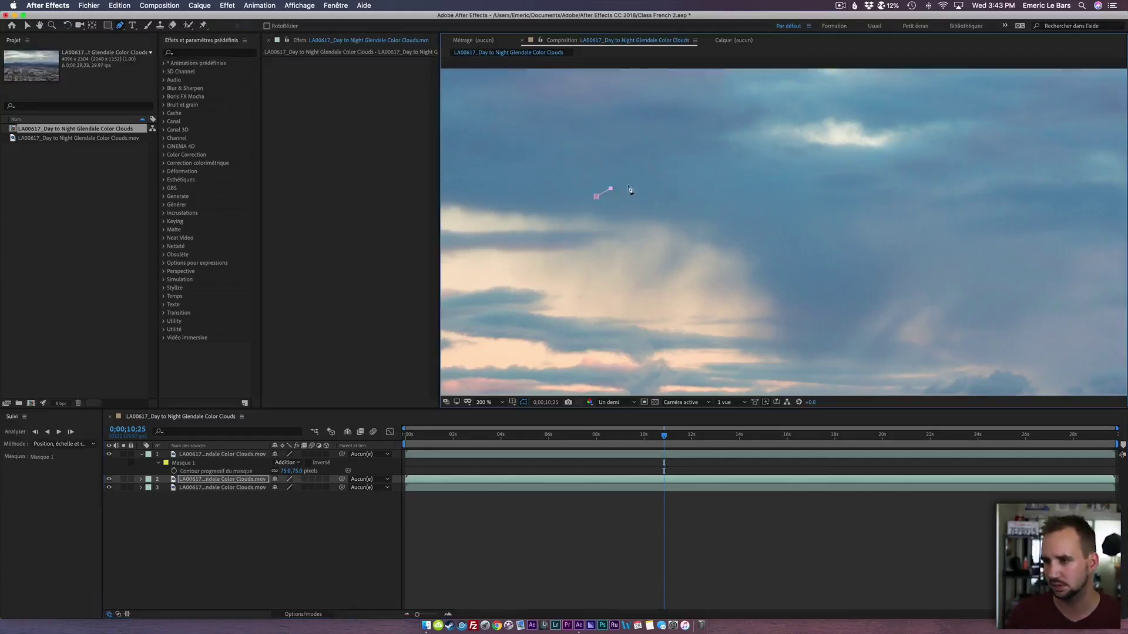
{"action": "left_click", "coordinate": [647, 194]}
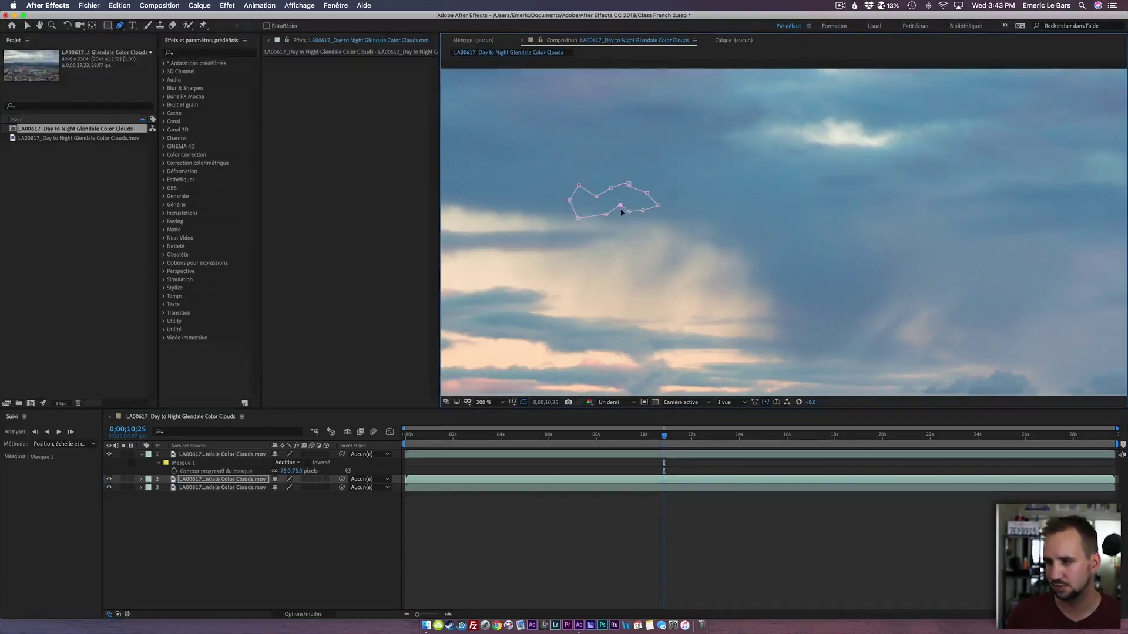
{"action": "left_click_drag", "start_coordinate": [569, 201], "coordinate": [576, 203]}
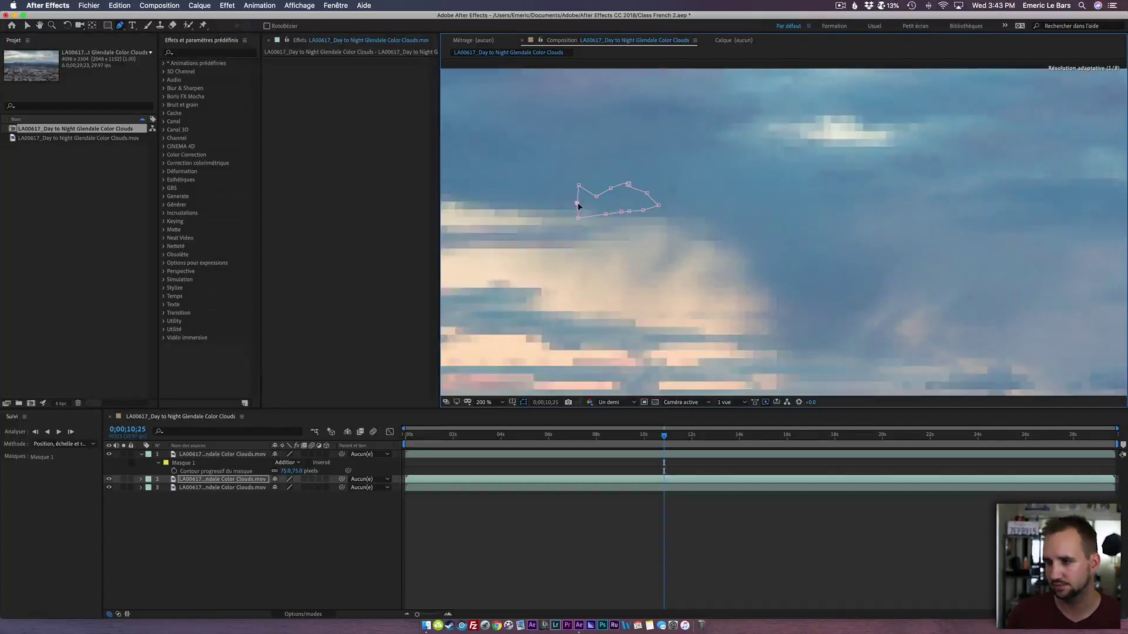
Move the masked duplicate to the right so its clean patch covers the dark spot in the sky
{"action": "key", "text": "v"}
{"action": "double_click", "coordinate": [618, 207]}
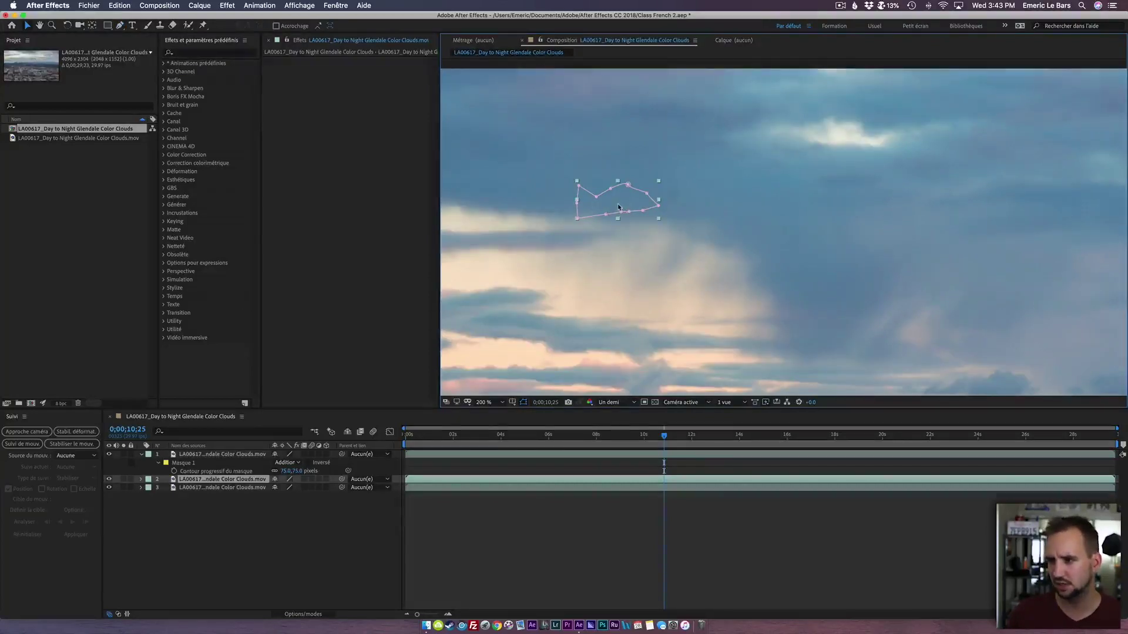
{"action": "left_click_drag", "start_coordinate": [620, 207], "coordinate": [673, 201]}
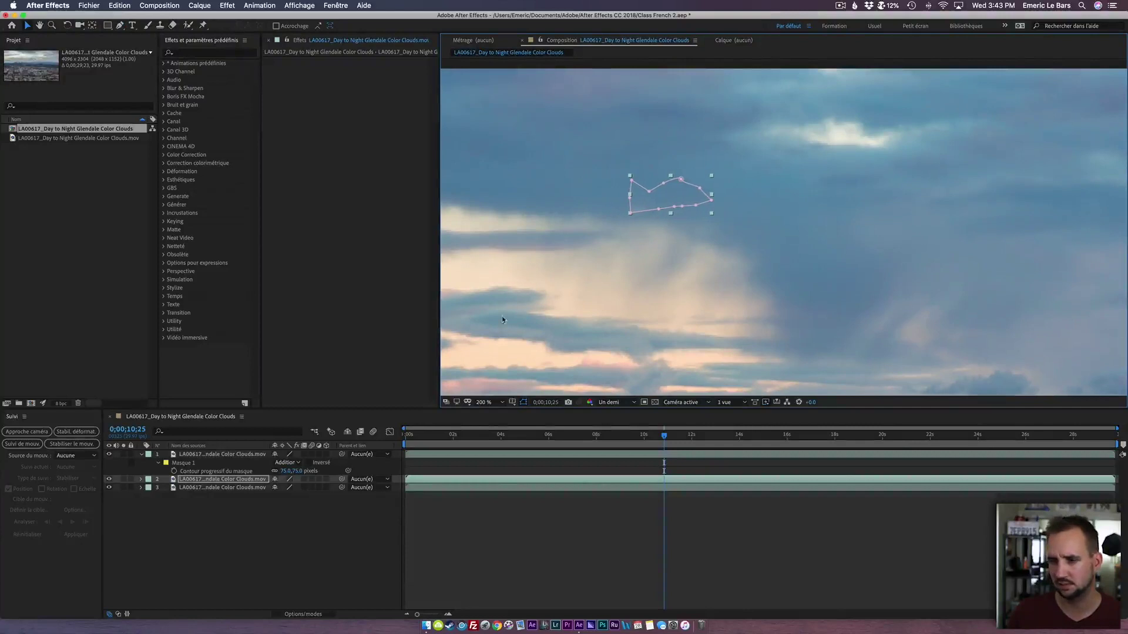
Reveal the new duplicate's mask feather, set it to 70 pixels, and deselect the layer to check the blend
{"action": "left_click", "coordinate": [233, 482]}
{"action": "key", "text": "super+v"}
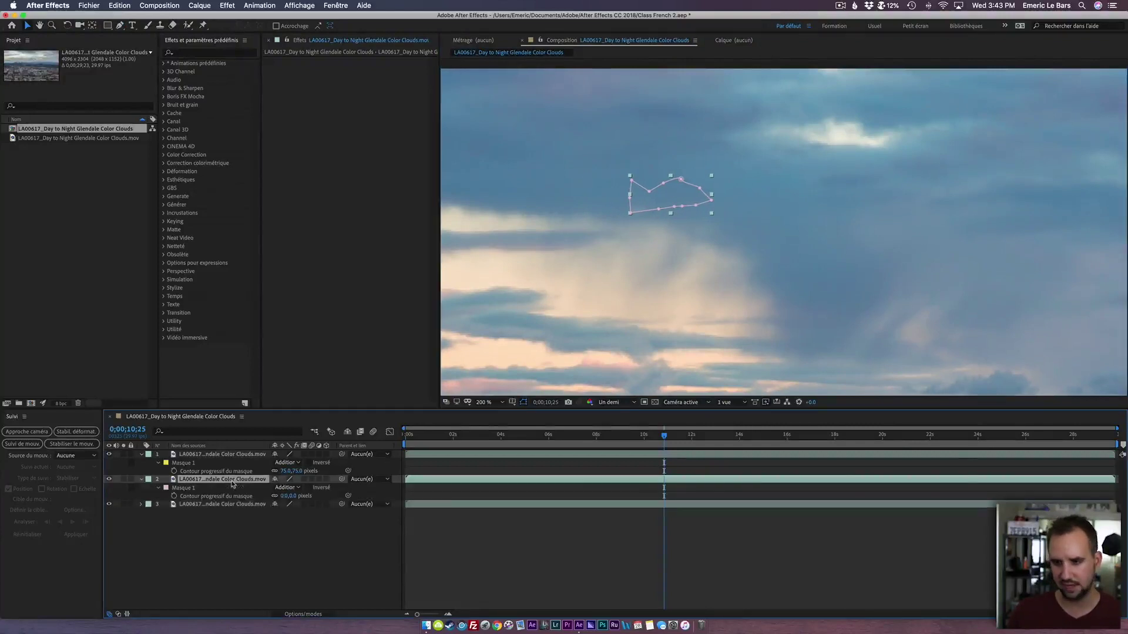
{"action": "left_click", "coordinate": [295, 497]}
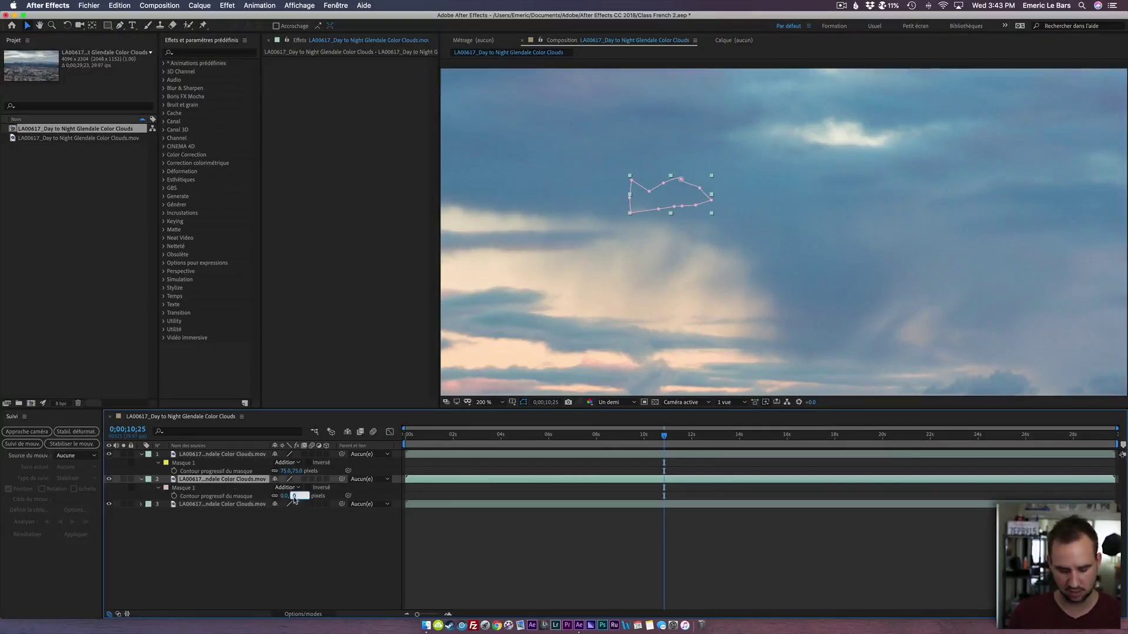
{"action": "key", "text": "Return"}
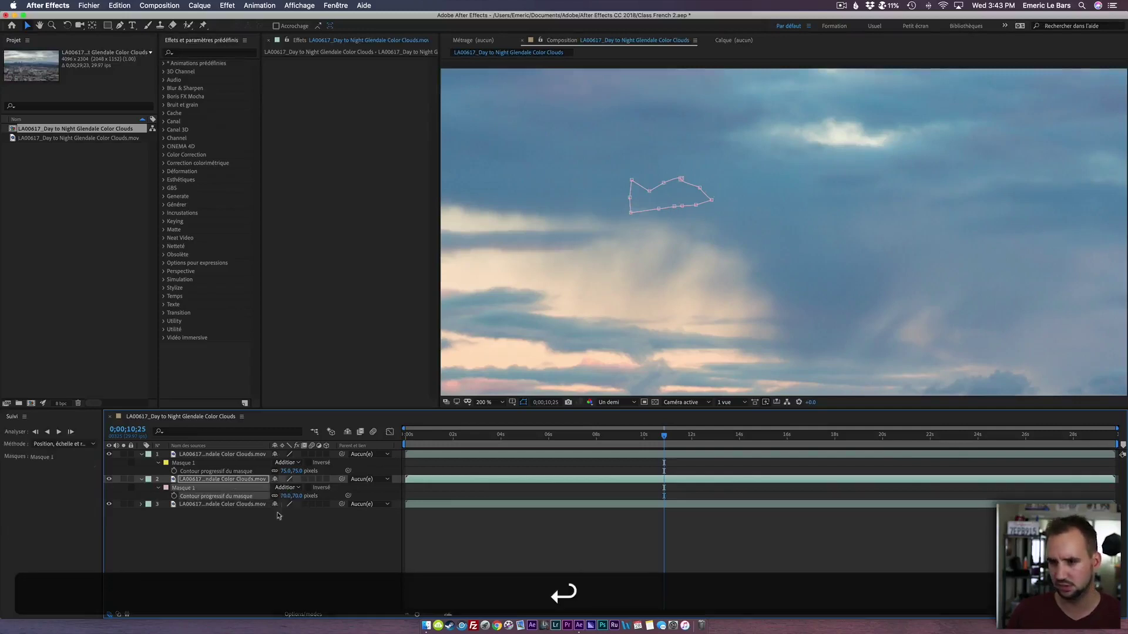
{"action": "left_click", "coordinate": [291, 537]}
Widen the new duplicate's mask by pulling its left and right end points outward
{"action": "left_click", "coordinate": [231, 481]}
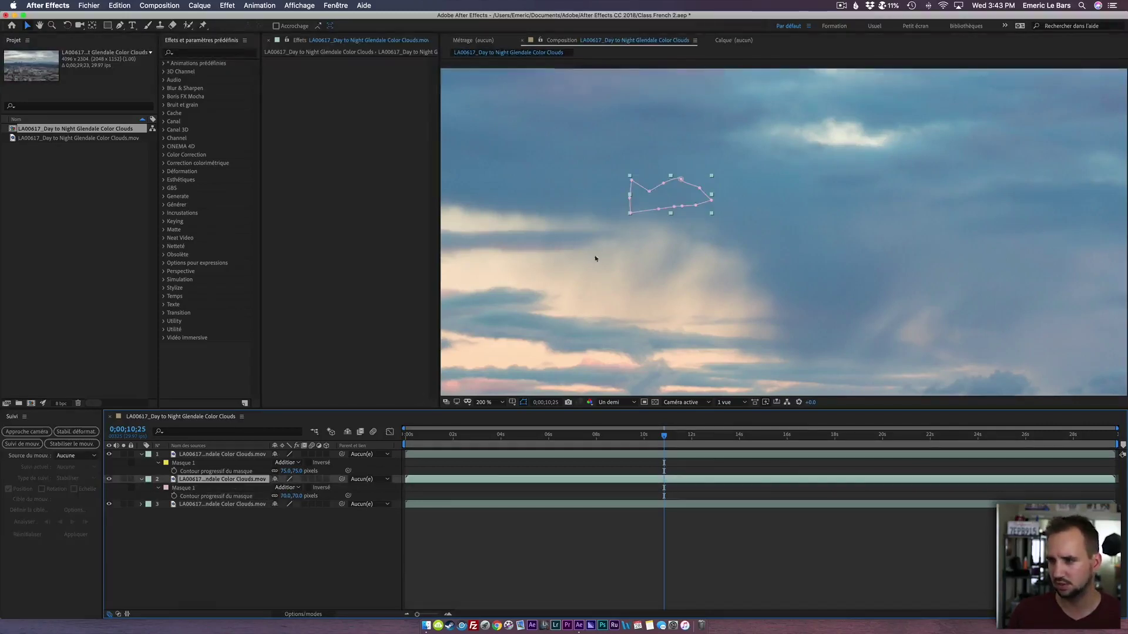
{"action": "left_click_drag", "start_coordinate": [629, 200], "coordinate": [625, 201]}
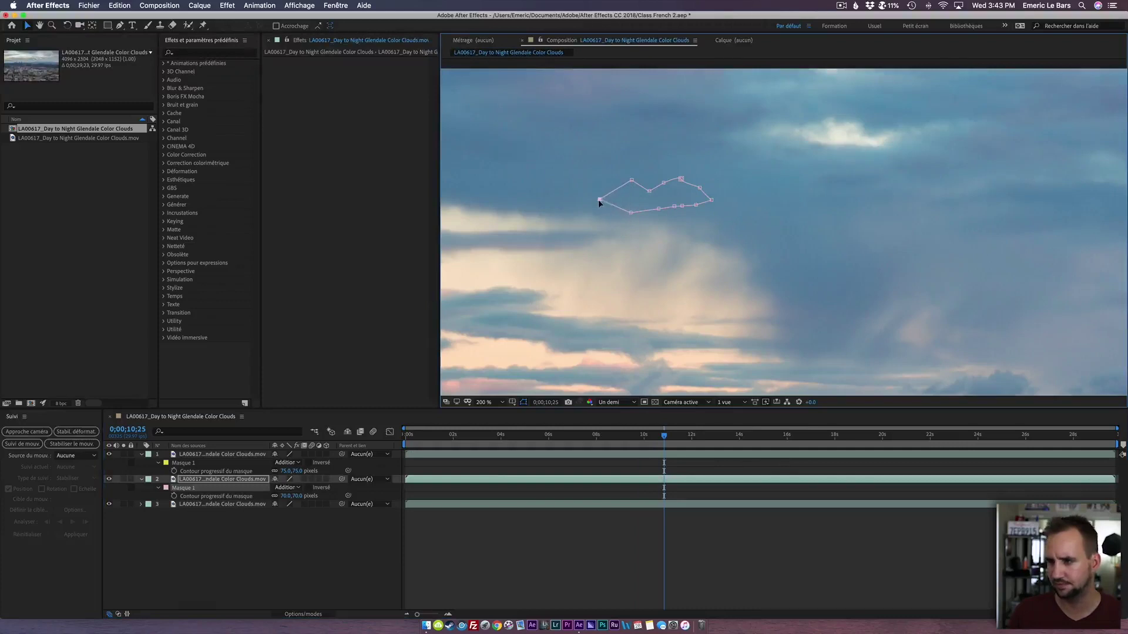
{"action": "left_click", "coordinate": [599, 201]}
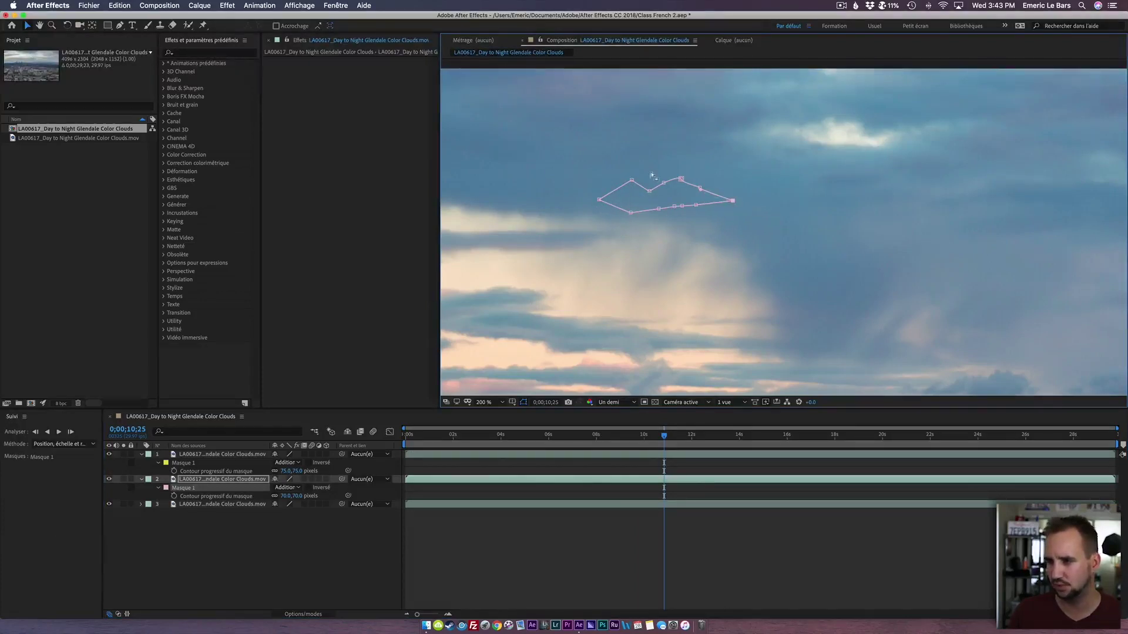
Save the project and preview the second patch from 0;00;00;06 and from 0;00;15;26, stopping at 0;00;21;29
{"action": "left_click_drag", "start_coordinate": [664, 439], "coordinate": [411, 439]}
{"action": "key", "text": "super+s"}
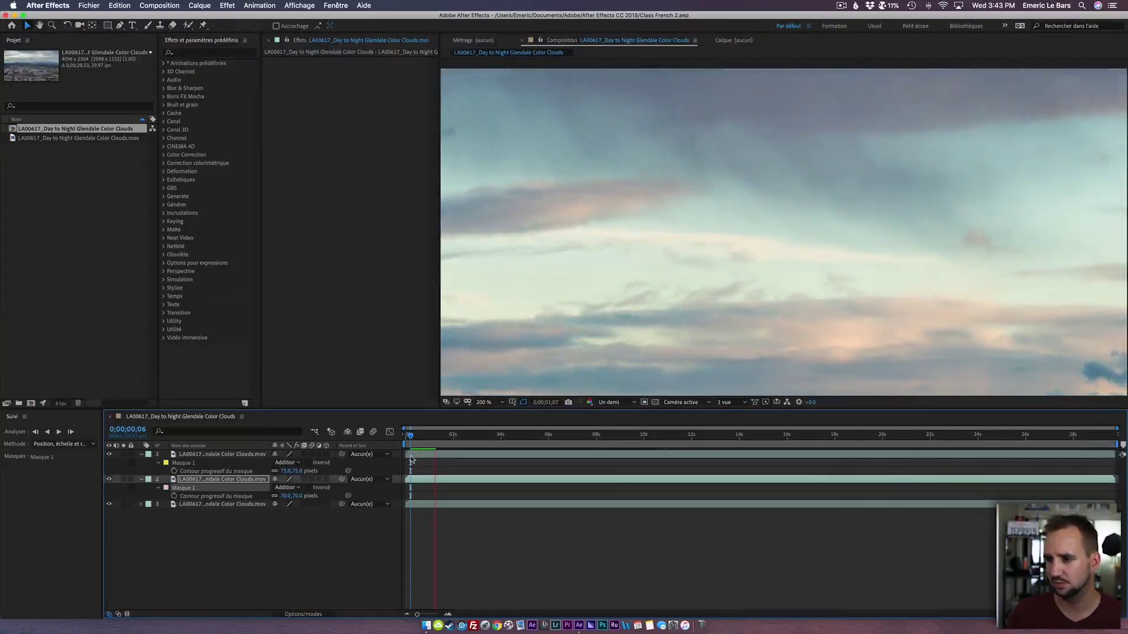
{"action": "left_click", "coordinate": [895, 436]}
{"action": "left_click_drag", "start_coordinate": [904, 443], "coordinate": [785, 446]}
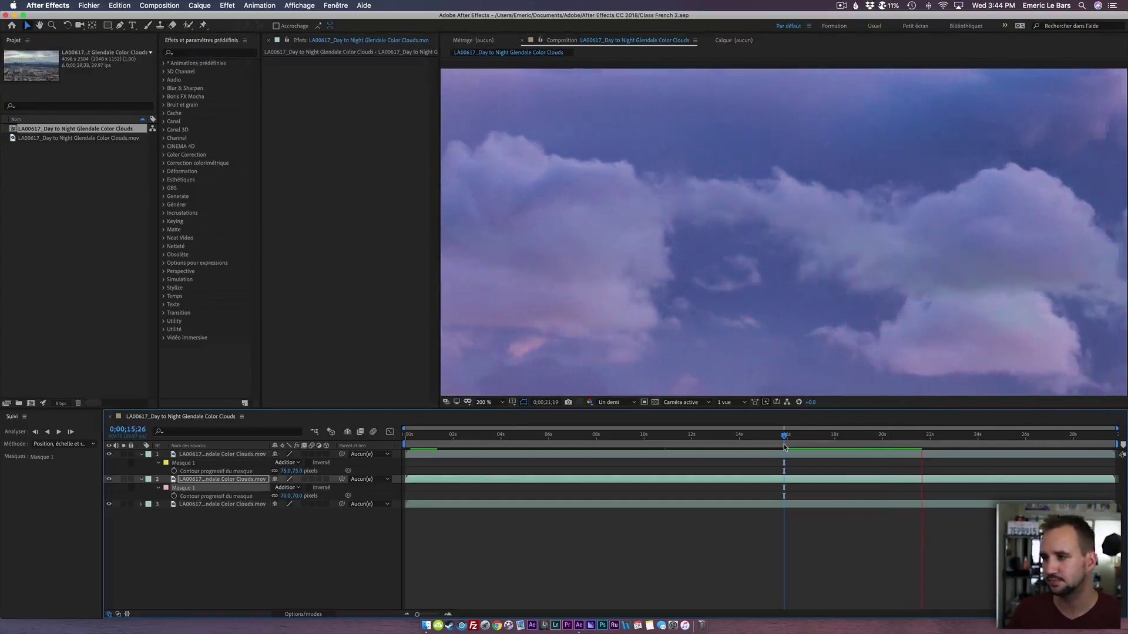
{"action": "key", "text": "space"}
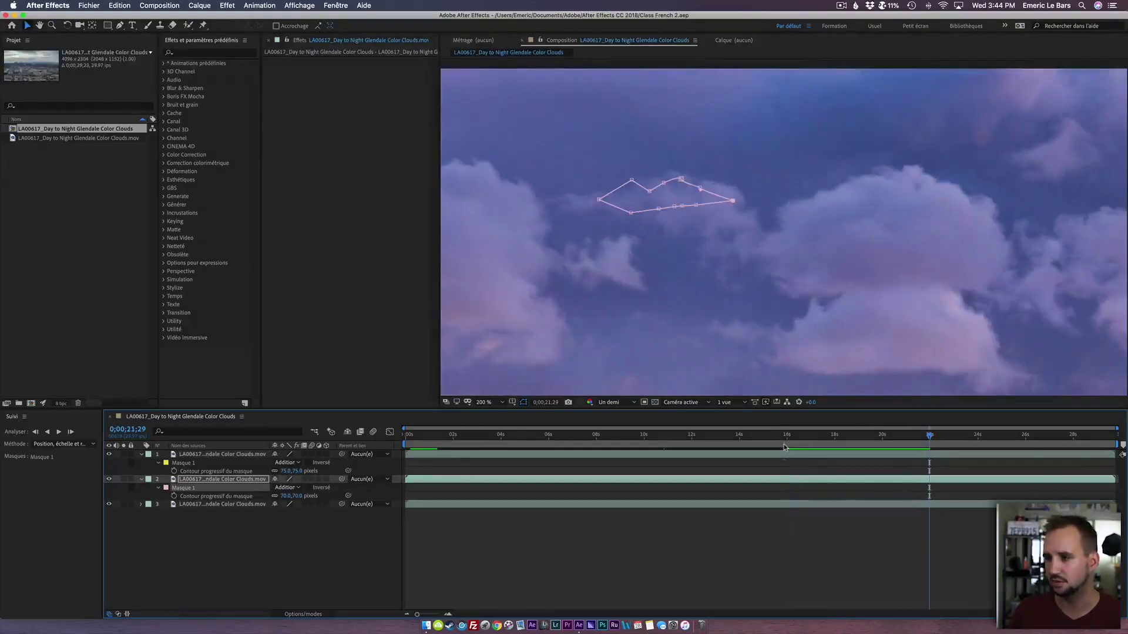
At 0;00;21;29, hide and show the second patch layer to compare the result, and resume the preview
{"action": "left_click", "coordinate": [110, 479]}
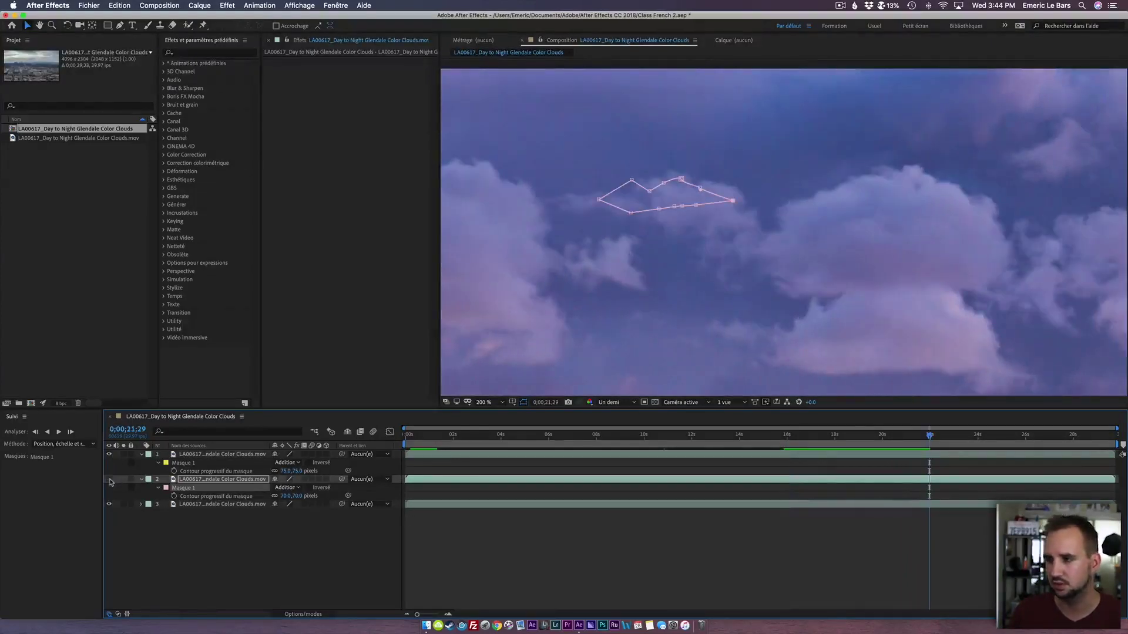
{"action": "left_click", "coordinate": [109, 479]}
{"action": "key", "text": "space"}
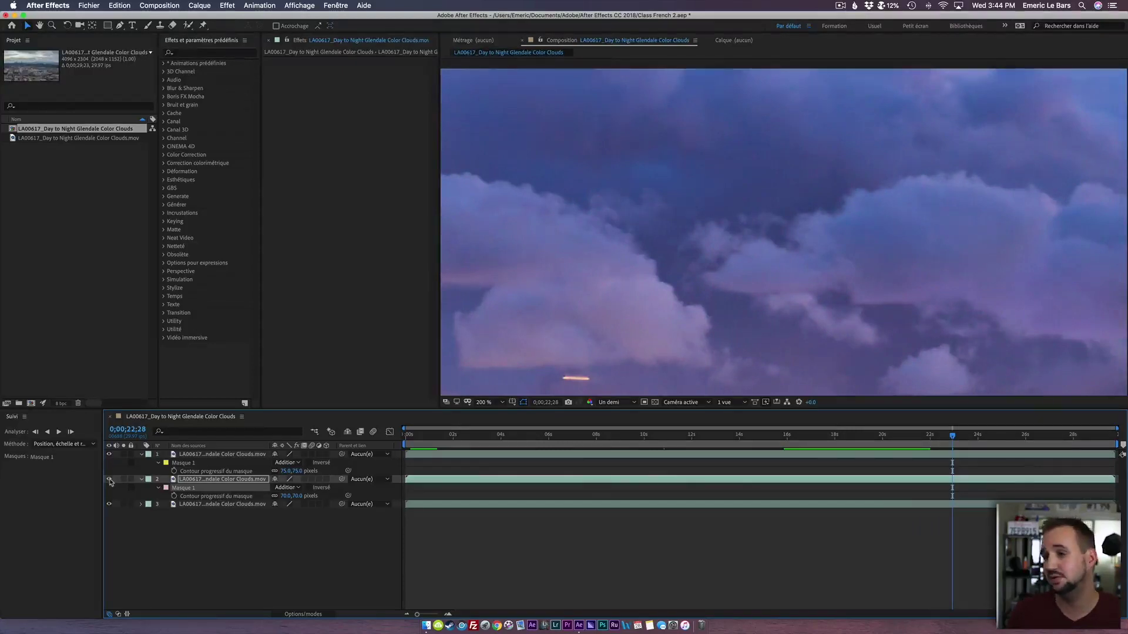
Fit the whole frame in view and preview the composition from its start
{"action": "left_click", "coordinate": [486, 402]}
{"action": "left_click", "coordinate": [492, 412]}
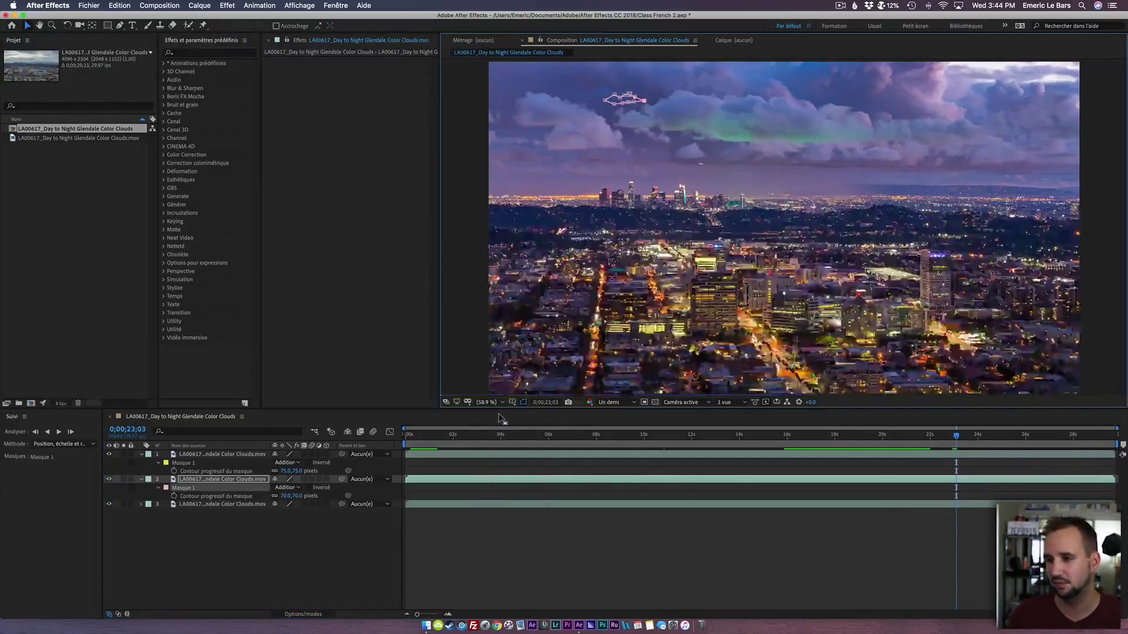
{"action": "left_click", "coordinate": [420, 436]}
{"action": "left_click_drag", "start_coordinate": [420, 436], "coordinate": [395, 442]}
{"action": "key", "text": "space"}
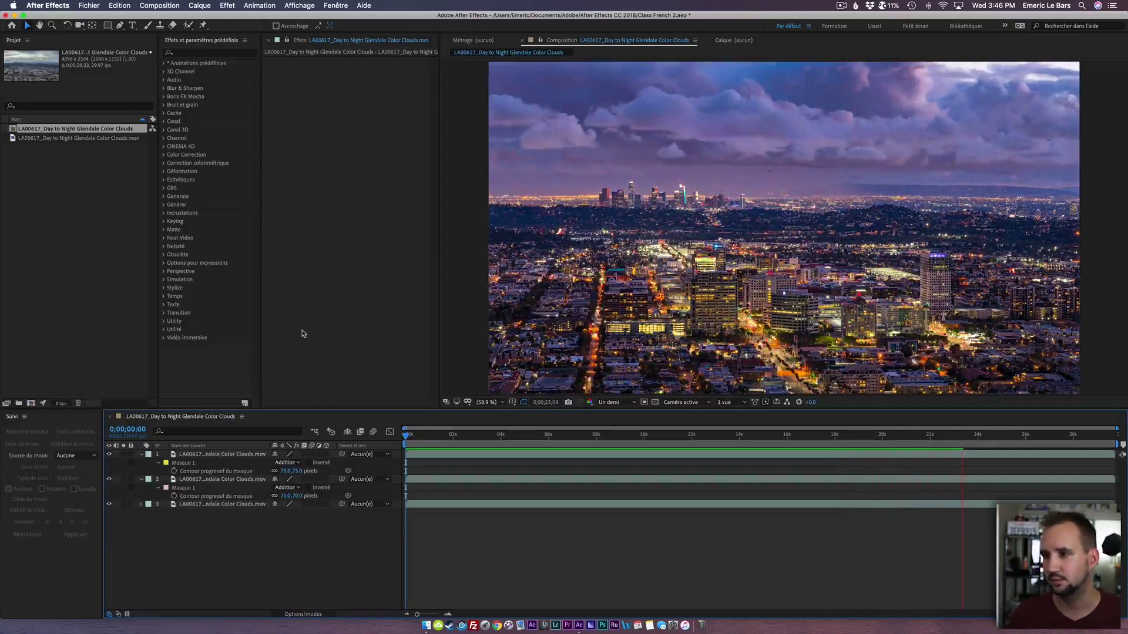
Review the last part of the composition, stopping at 0;00;27;24, and save the project
{"action": "left_click", "coordinate": [857, 436]}
{"action": "key", "text": "space"}
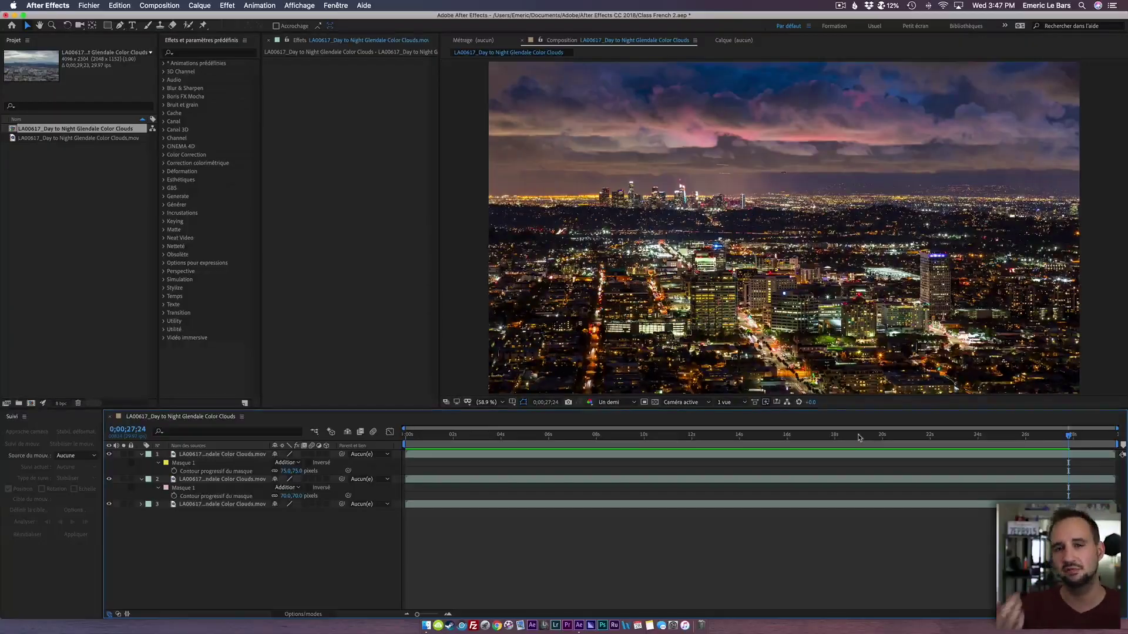
{"action": "key", "text": "super+s"}
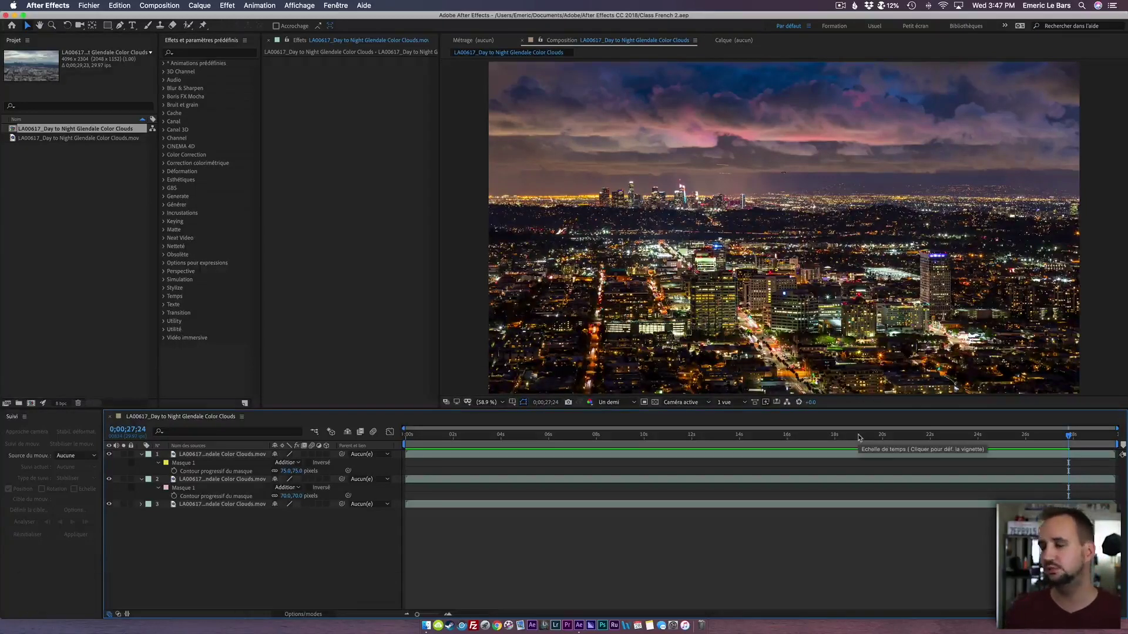